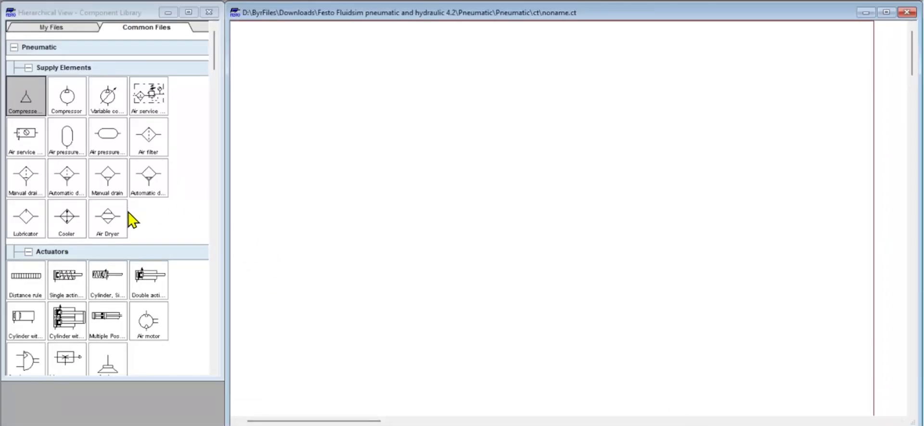
- Place a double acting cylinder near the top of the circuit and turn off its adjustable cushioning and sensing
scroll(133, 224, down, 1)
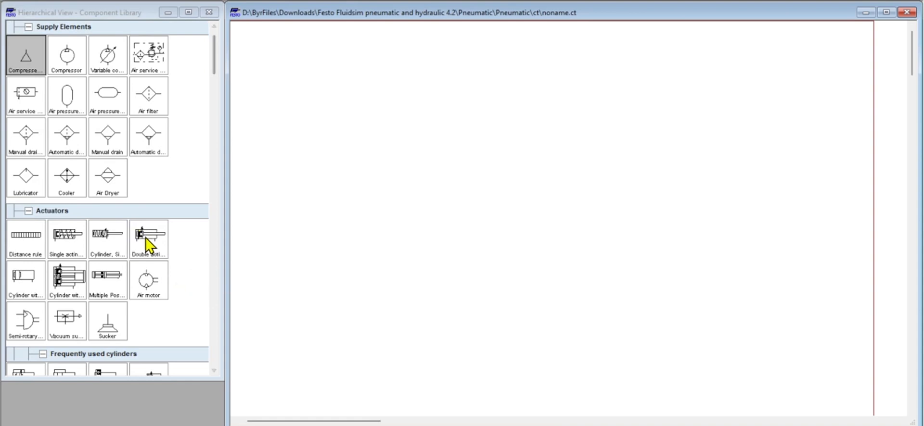
drag(145, 238, 414, 113)
right_click(408, 97)
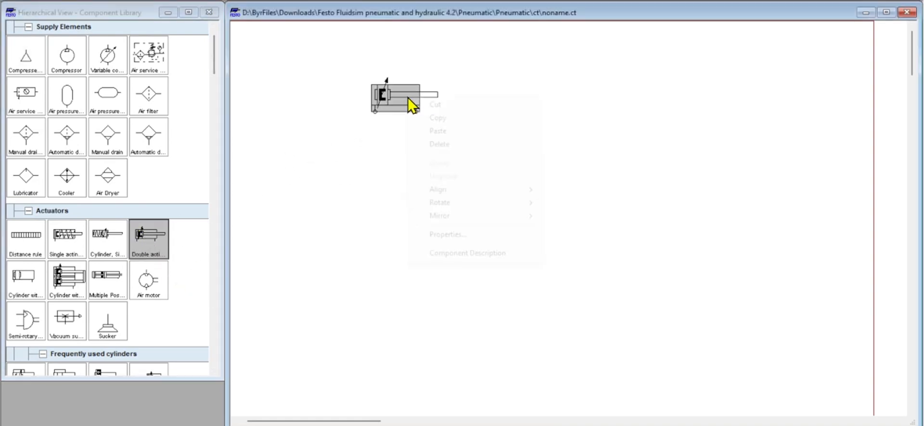
click(469, 235)
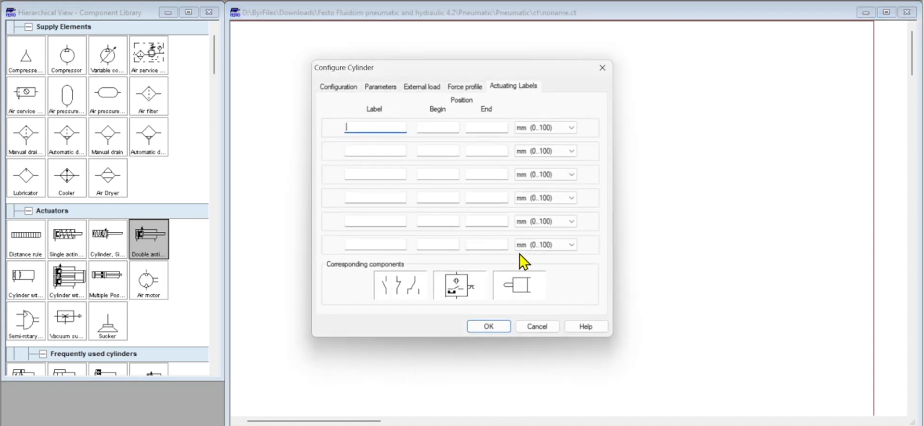
click(337, 87)
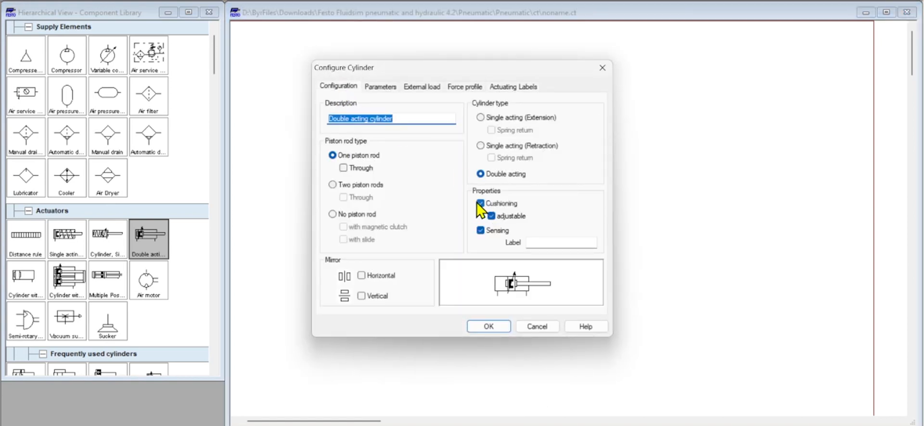
click(491, 216)
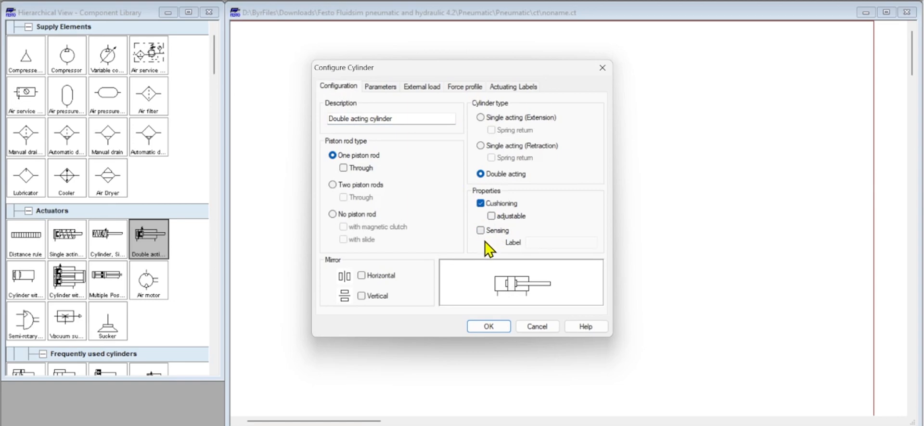
click(489, 327)
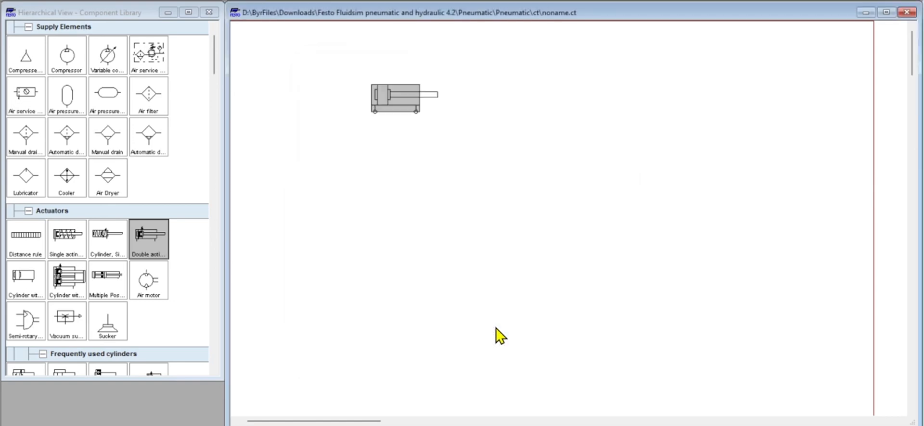
click(519, 220)
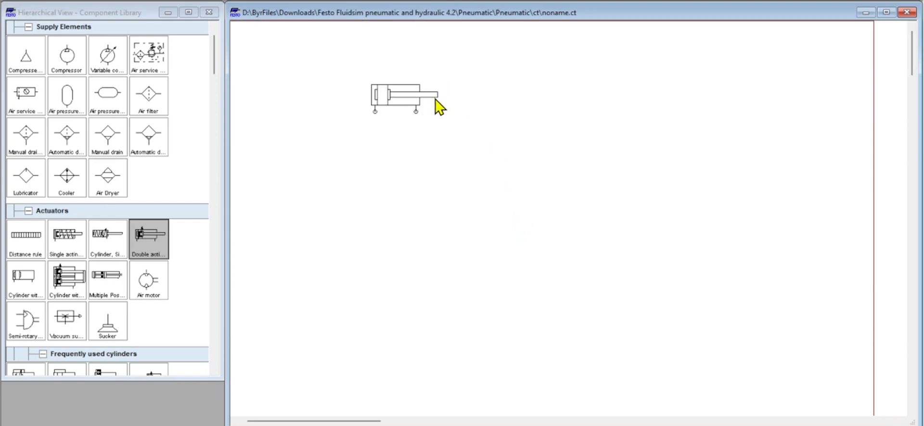
- Find the throttle valve among the shutoff and flow control valves and place one below the cylinder
scroll(144, 126, down, 3)
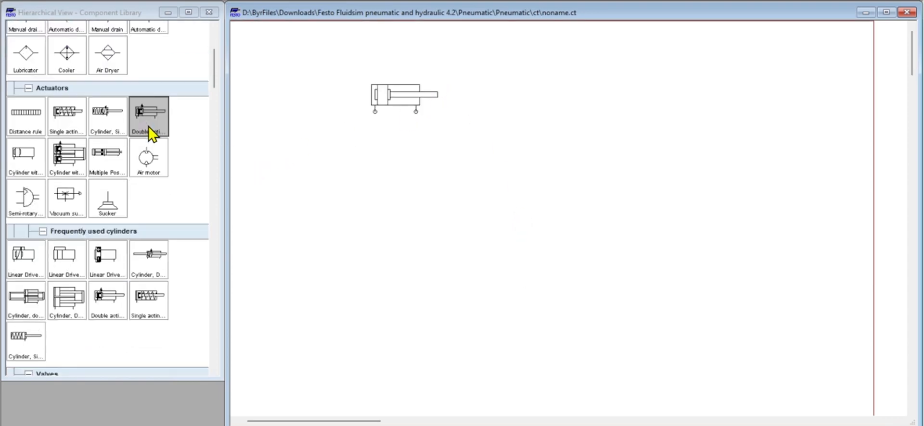
scroll(166, 163, down, 9)
scroll(178, 176, up, 12)
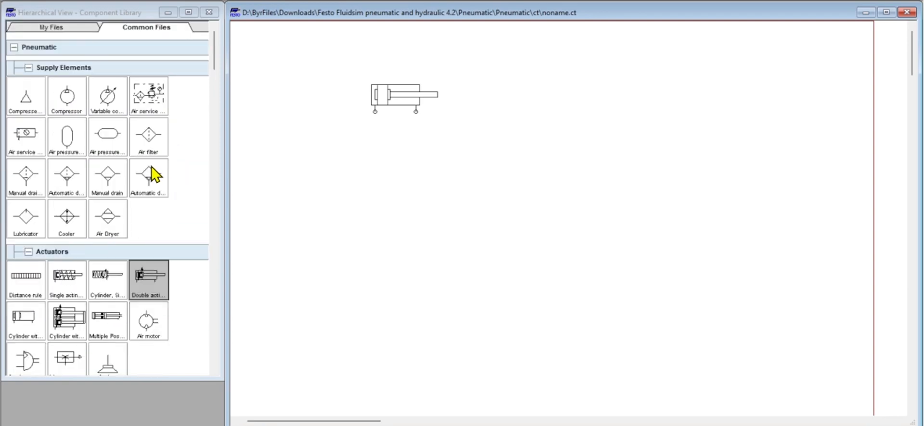
scroll(154, 171, down, 8)
scroll(158, 169, down, 8)
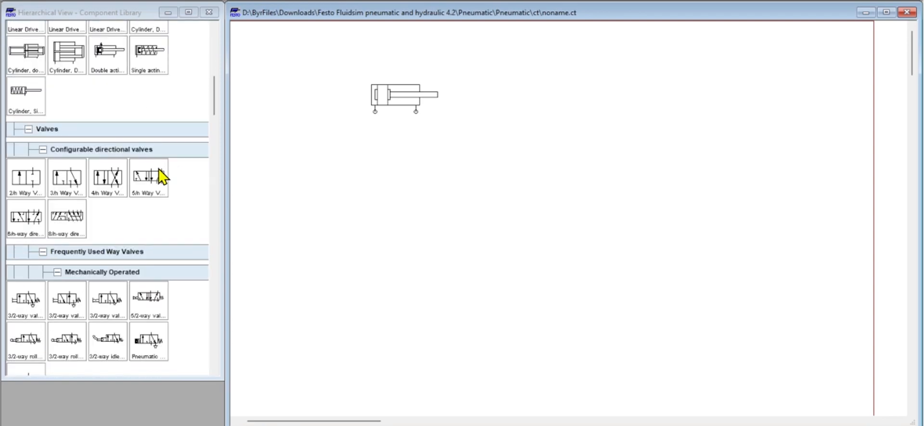
scroll(159, 175, down, 1)
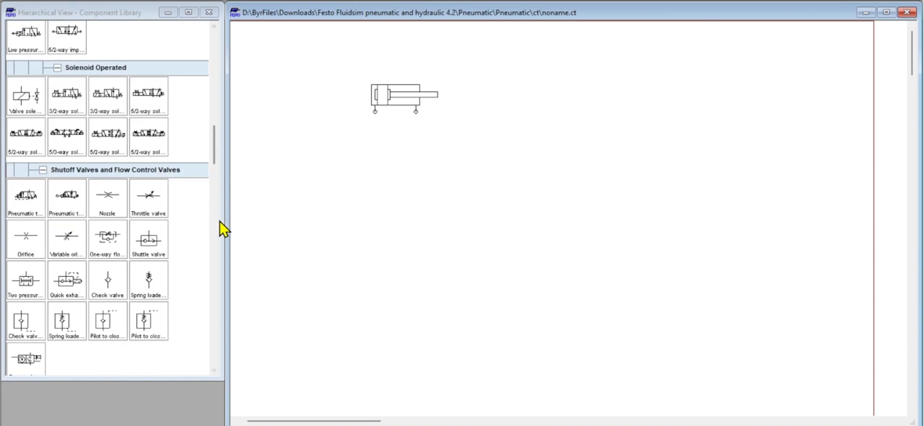
drag(152, 201, 408, 212)
- Rotate the throttle valve upright and move it directly below the cylinder's left port
right_click(412, 219)
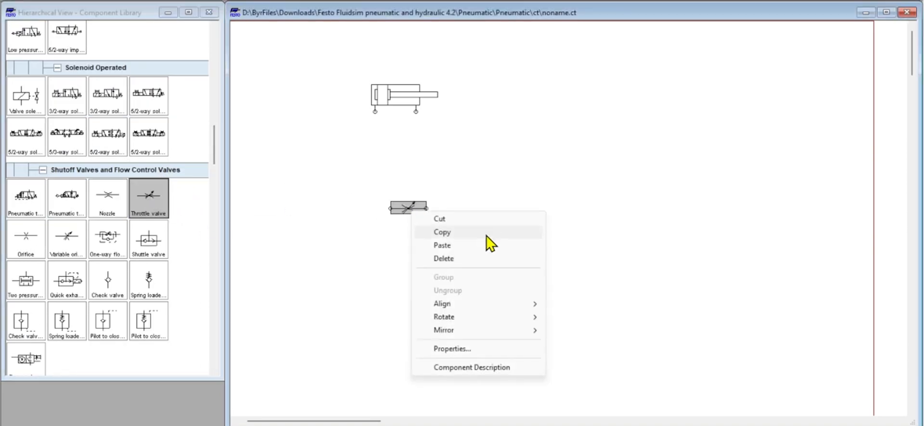
mouse_move(477, 317)
click(566, 318)
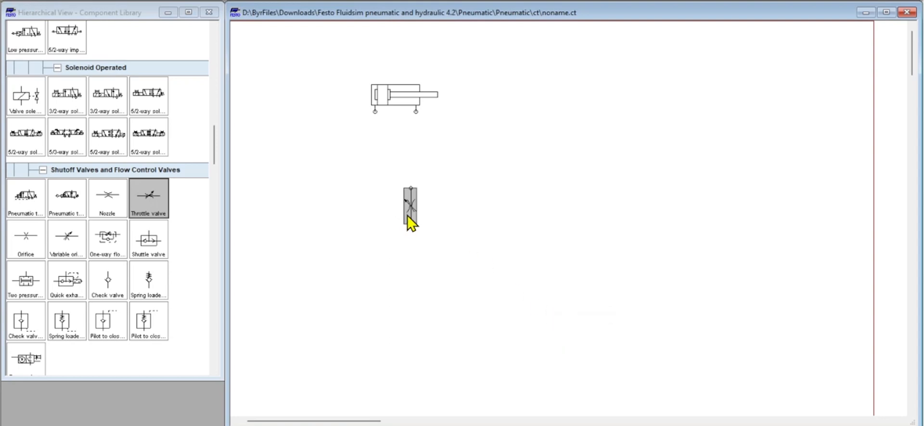
drag(410, 221, 373, 146)
- Reduce the throttle valve's opening level to about 13 %
right_click(371, 155)
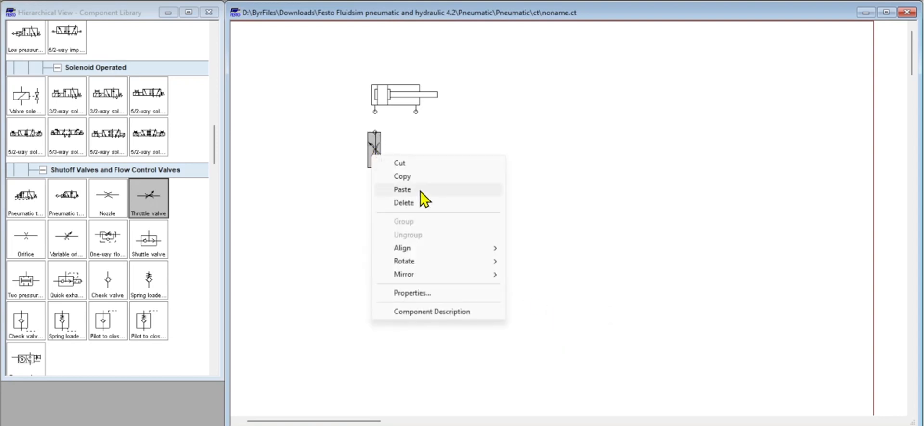
click(432, 291)
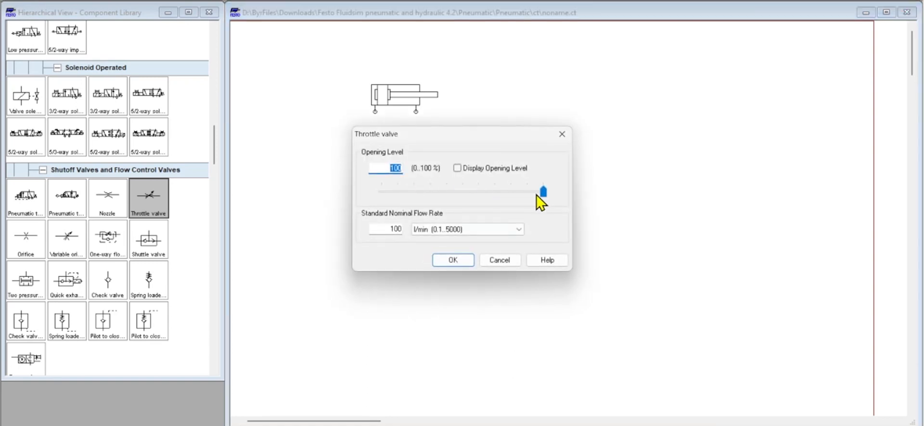
drag(541, 191, 477, 192)
click(451, 259)
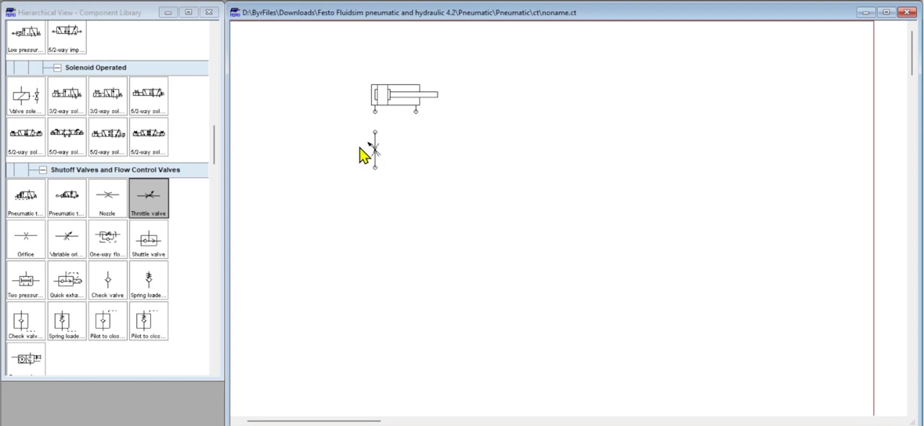
- Copy the throttle valve and place the duplicate directly below the cylinder's right port
drag(332, 123, 442, 229)
right_click(376, 168)
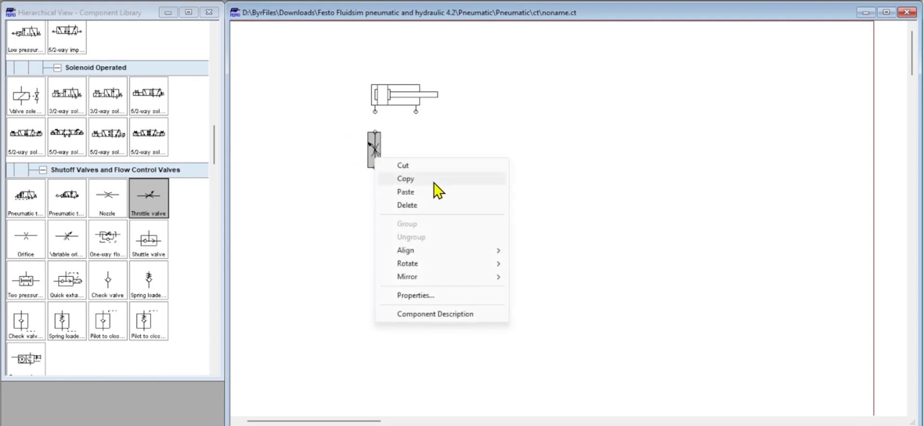
click(416, 182)
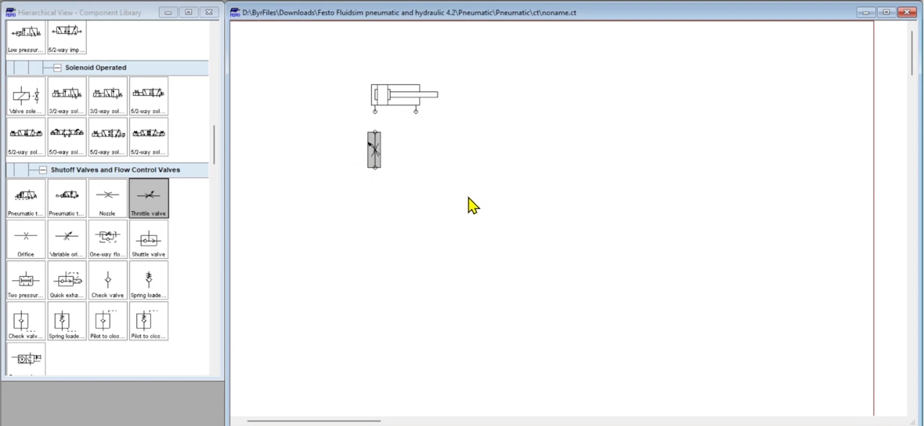
key(ctrl+v)
drag(593, 250, 417, 151)
- Check the copied throttle valve's opening level and connect both throttle valves to the cylinder's ports
right_click(418, 152)
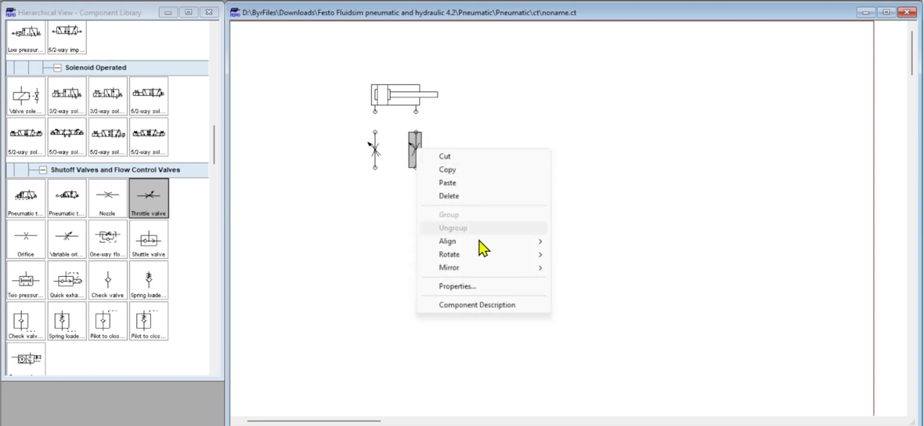
click(473, 288)
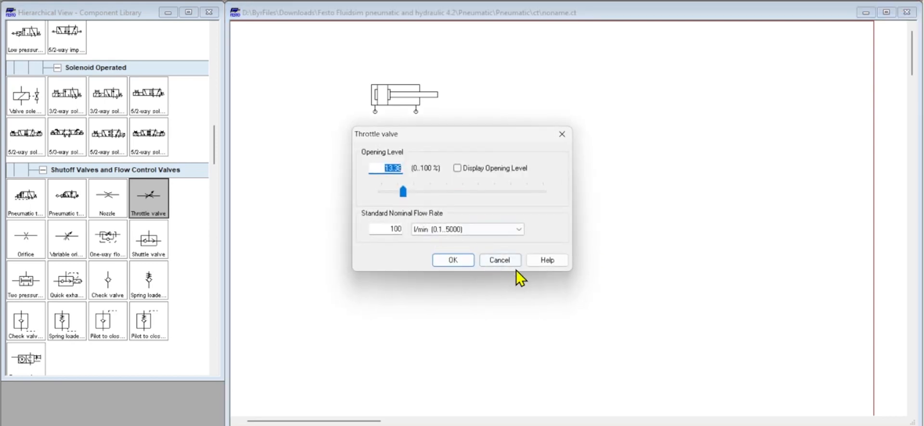
click(500, 259)
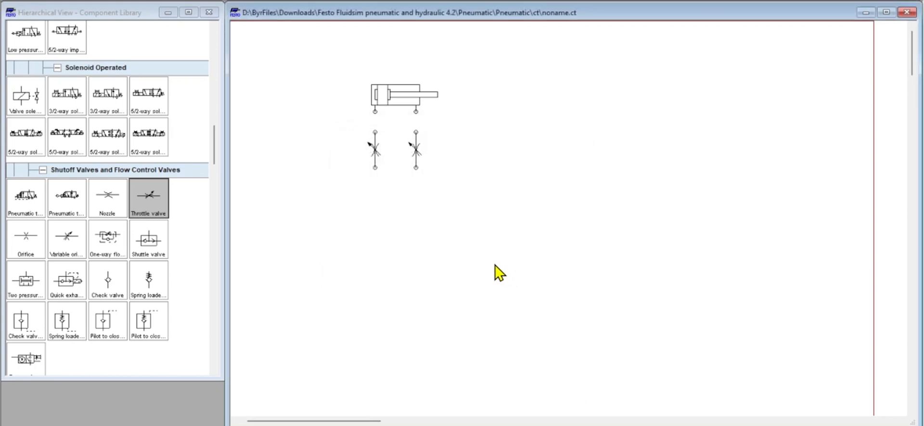
drag(375, 131, 416, 111)
- Find the mechanically operated 5/2-way valve with selection switch and place it below the two throttle valves
scroll(99, 207, down, 10)
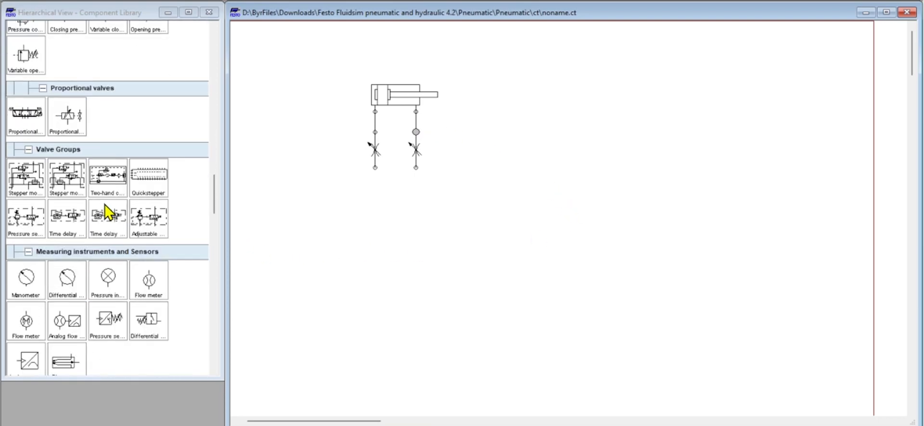
scroll(106, 206, down, 12)
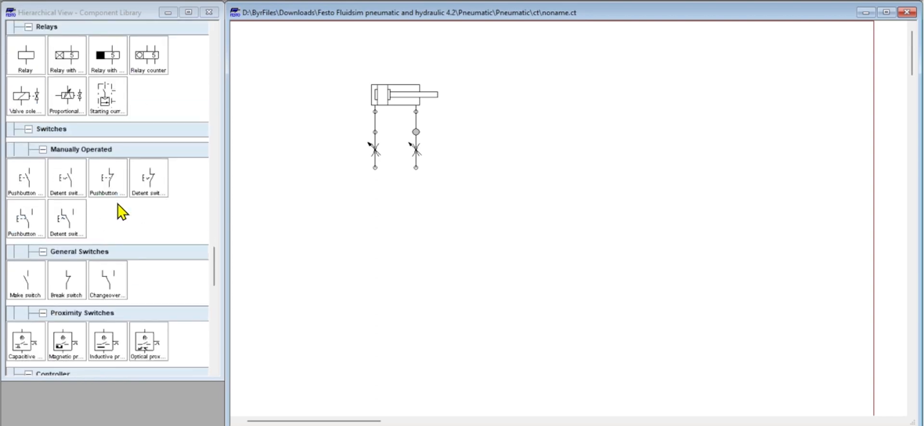
scroll(121, 211, down, 3)
scroll(120, 206, up, 13)
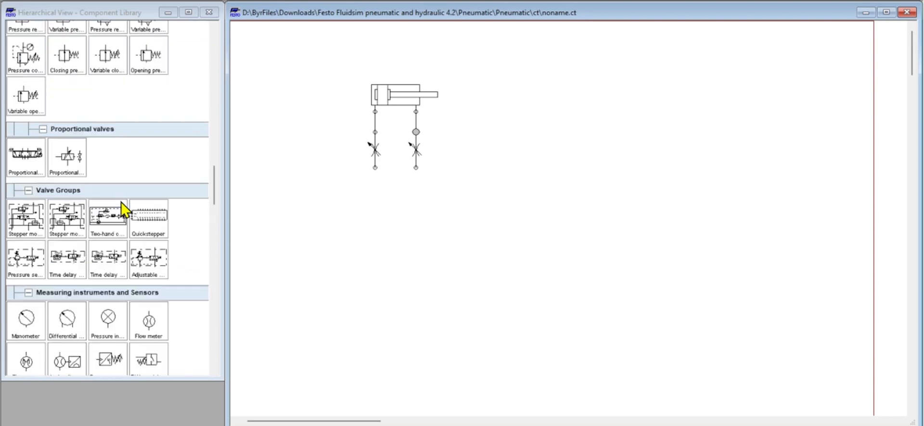
scroll(120, 201, up, 10)
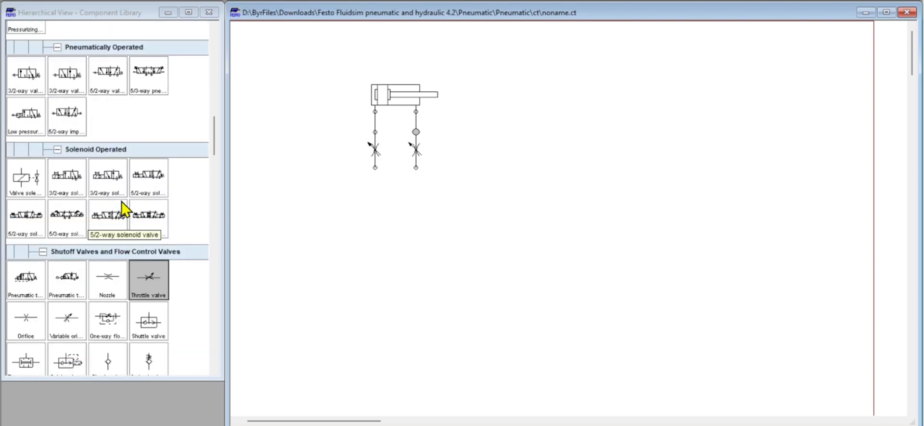
scroll(121, 201, up, 6)
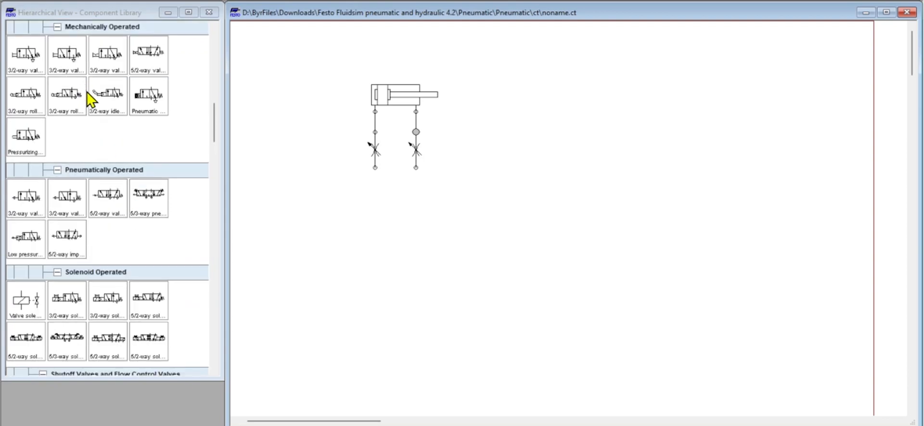
drag(158, 56, 399, 231)
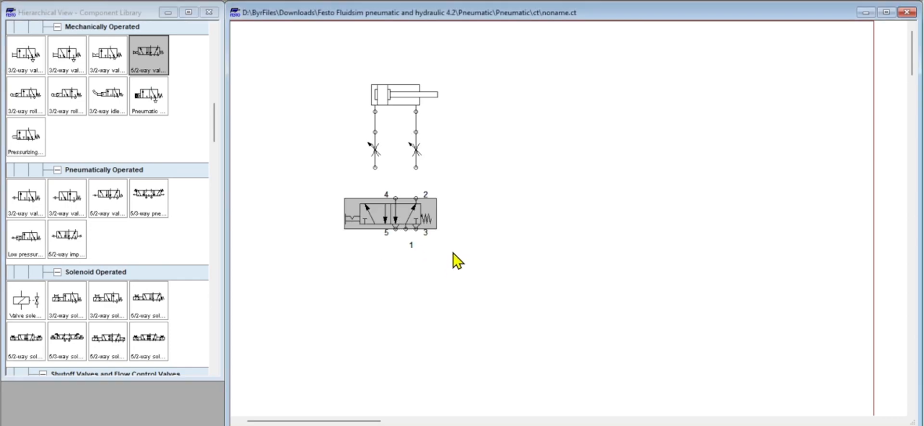
- Configure the 5/2-way valve with pneumatic actuation on both sides, removing the left manual actuation and the right spring return
right_click(391, 218)
click(460, 349)
click(378, 156)
click(371, 179)
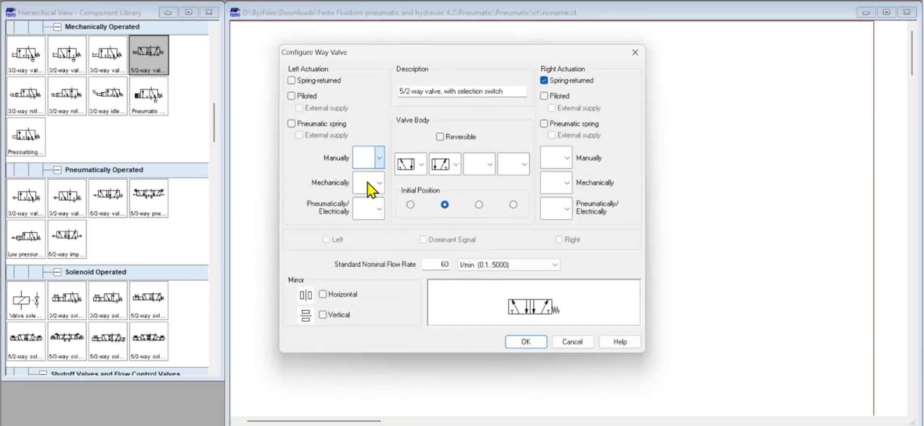
click(380, 213)
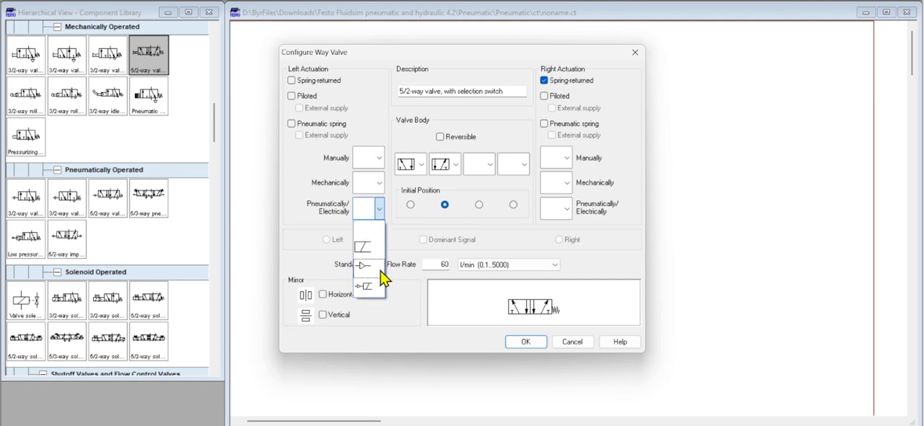
click(380, 270)
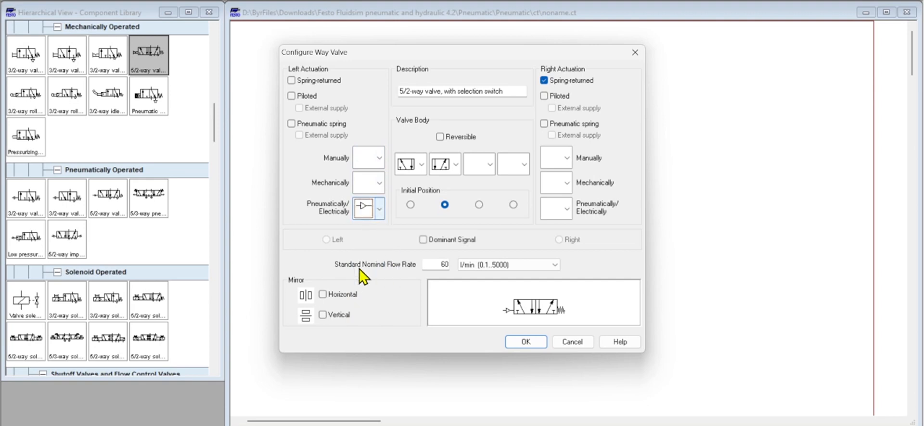
click(544, 81)
click(567, 209)
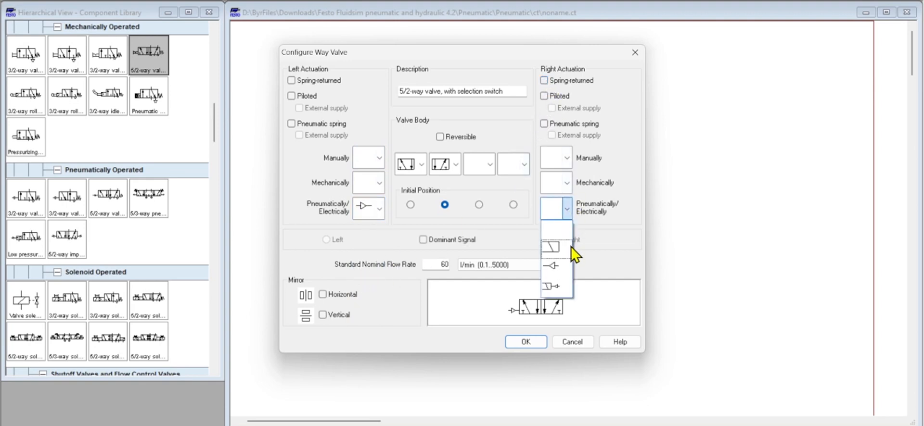
click(554, 267)
click(532, 337)
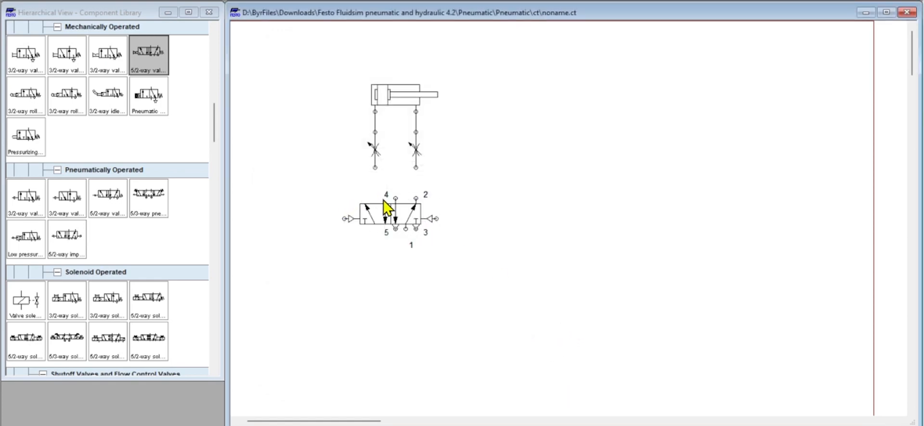
- Connect port 4 of the 5/2-way valve to the left throttle valve and port 2 to the right one
drag(395, 197, 375, 168)
drag(416, 194, 416, 168)
- Preview the 3/2-way valve with pushbutton and place one below the 5/2-way valve's left side
double_click(23, 63)
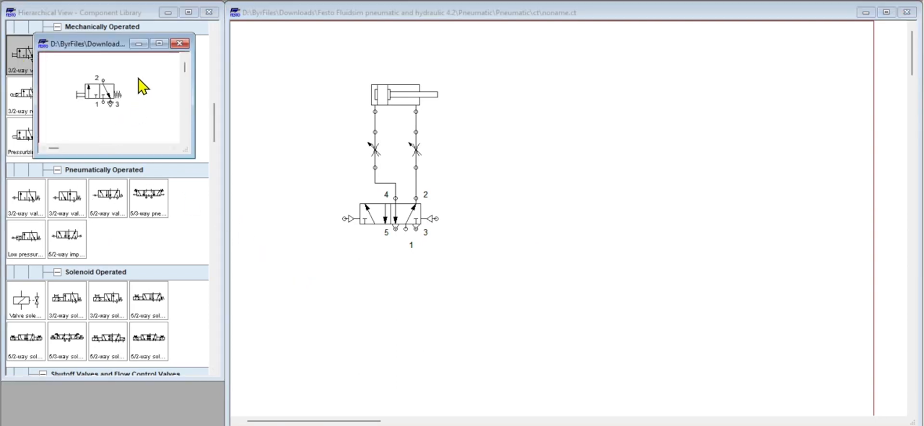
click(180, 44)
drag(16, 62, 353, 294)
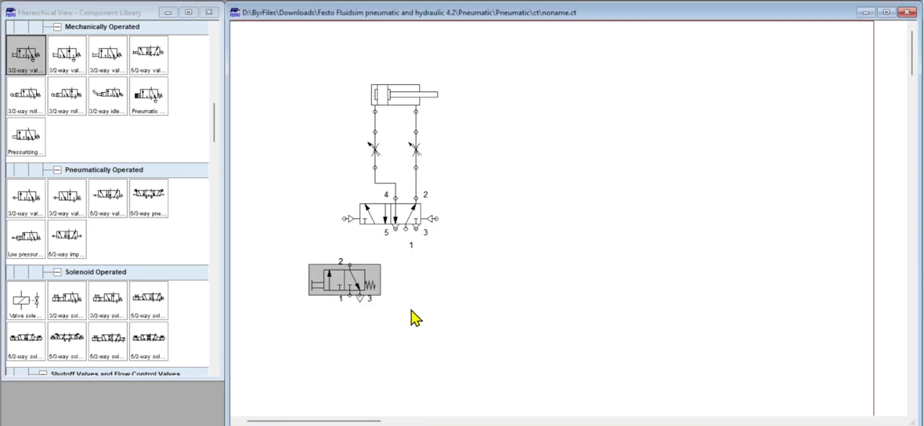
- Configure the 3/2-way valve by replacing its left manual pushbutton with mechanical roller actuation
double_click(349, 284)
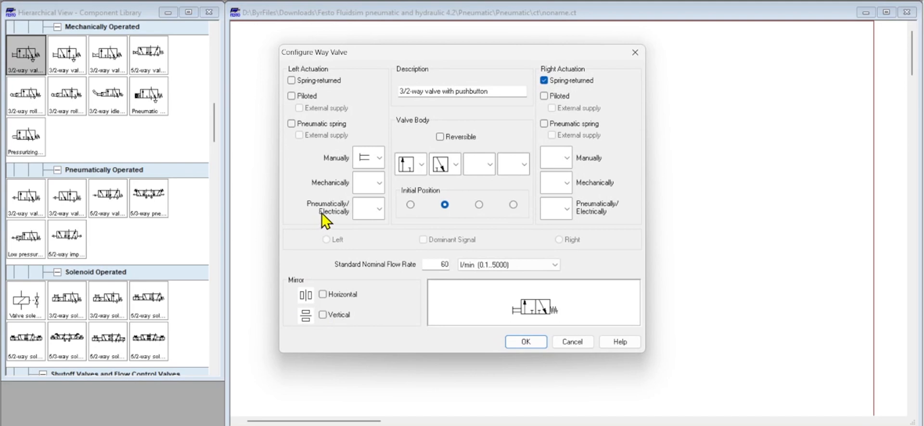
click(380, 158)
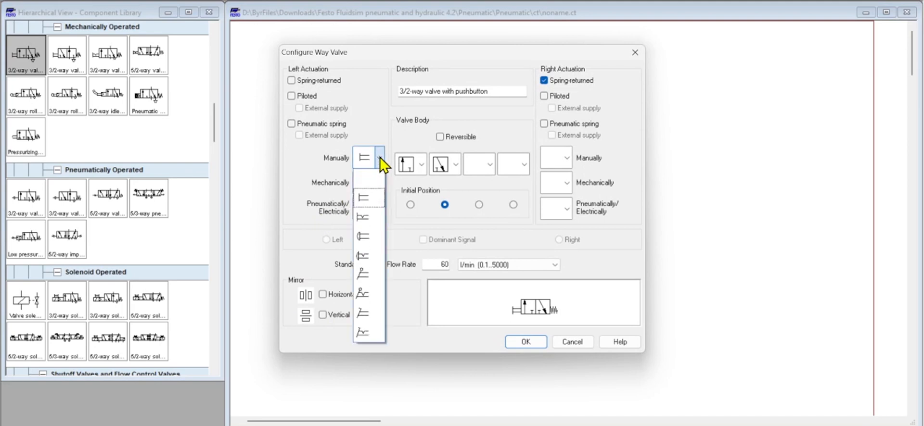
click(364, 177)
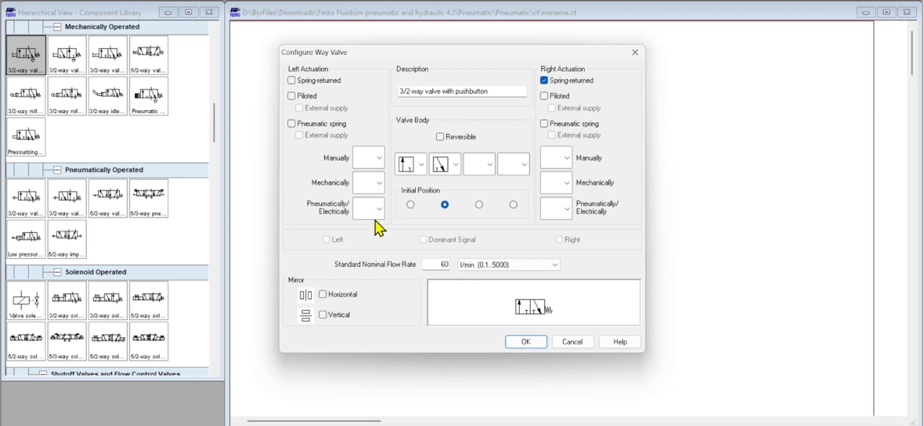
click(378, 183)
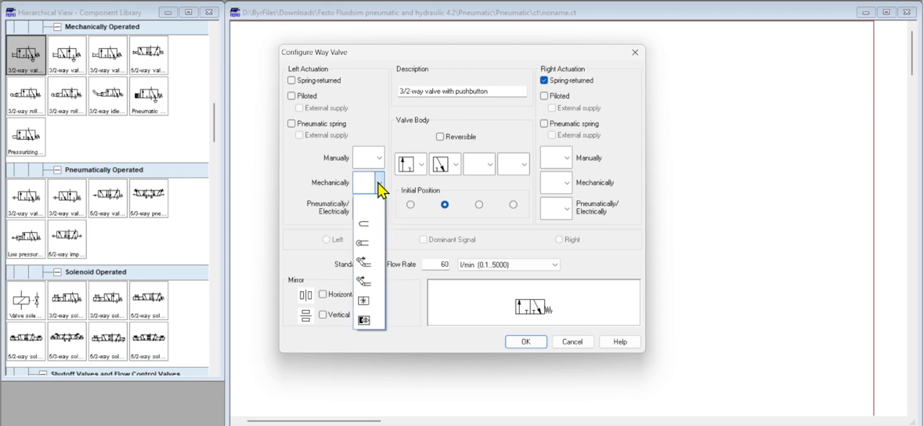
click(380, 233)
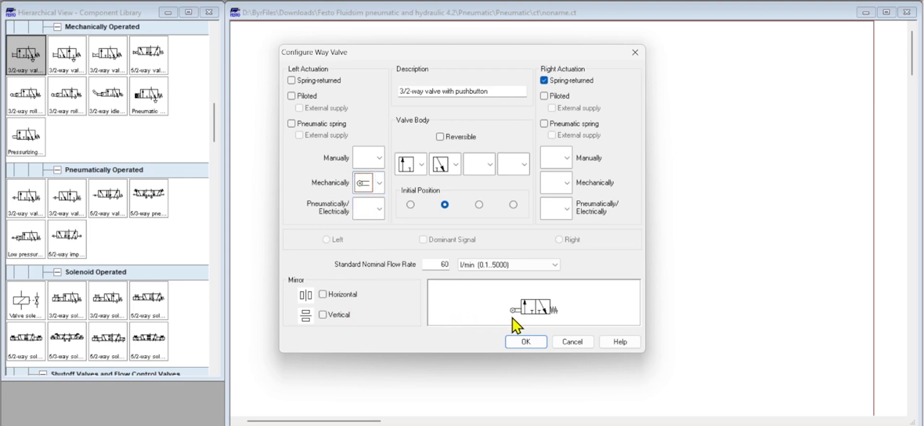
click(526, 341)
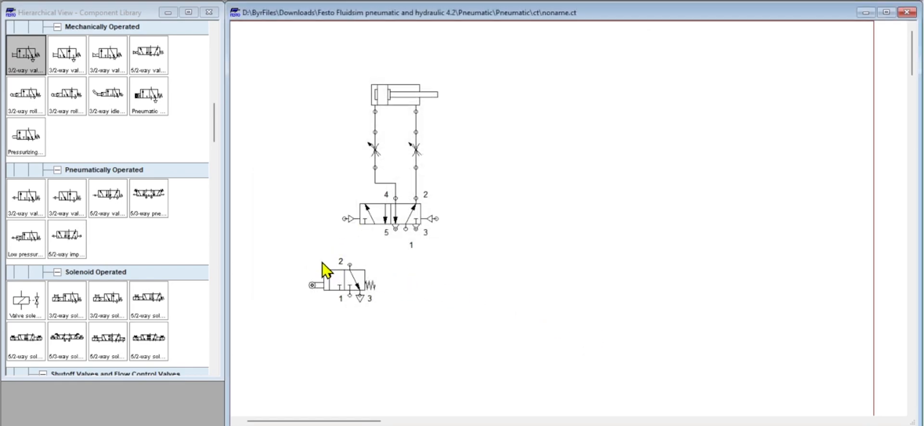
- Duplicate the roller-operated 3/2-way valve and place the copy to the right of the original
drag(272, 246, 402, 333)
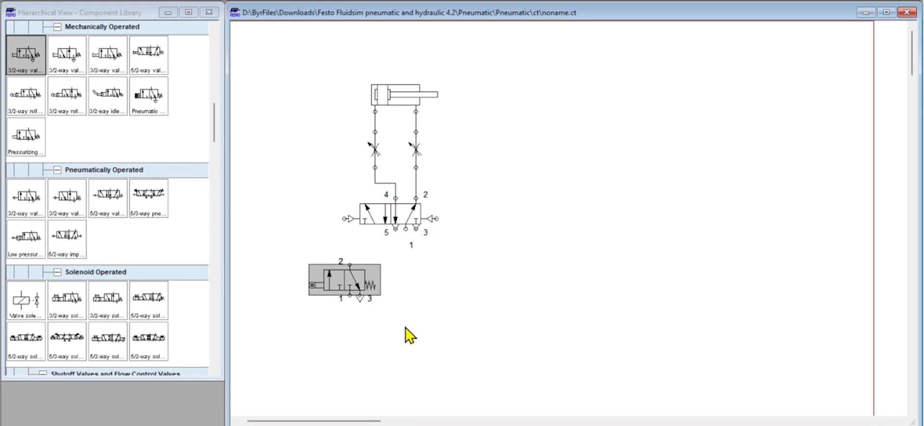
key(ctrl+c)
key(ctrl+v)
drag(602, 247, 455, 277)
click(545, 254)
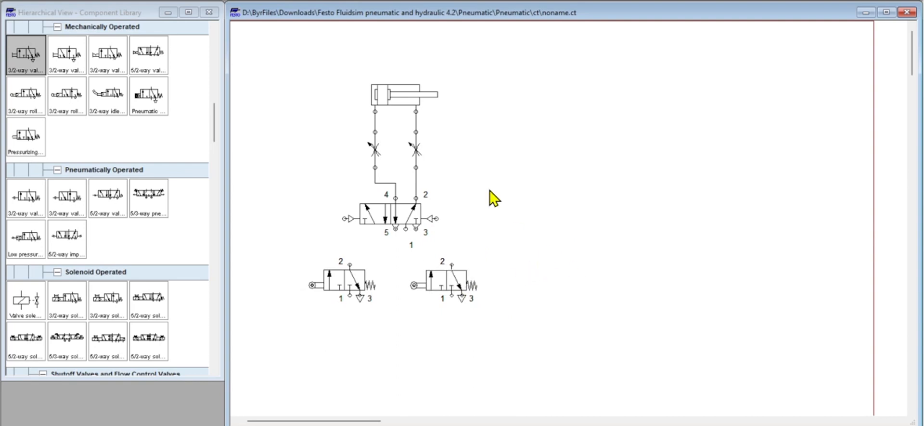
- Add actuating label L1 to the double acting cylinder, with begin and end positions of 0 mm
double_click(400, 102)
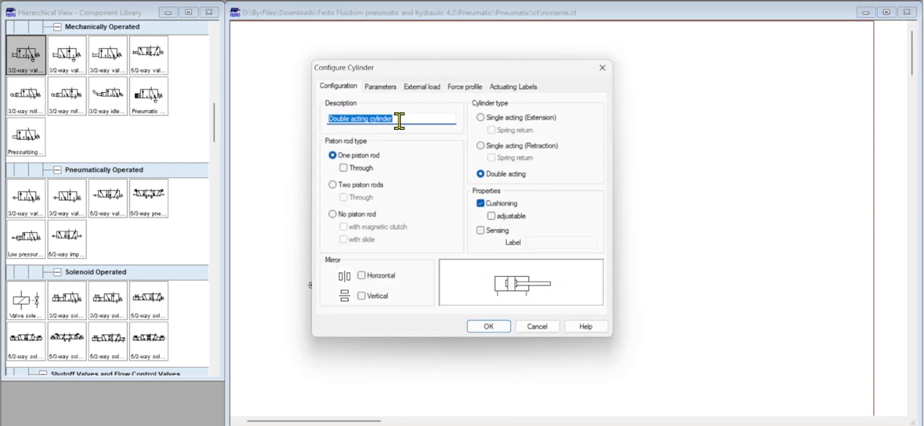
click(518, 88)
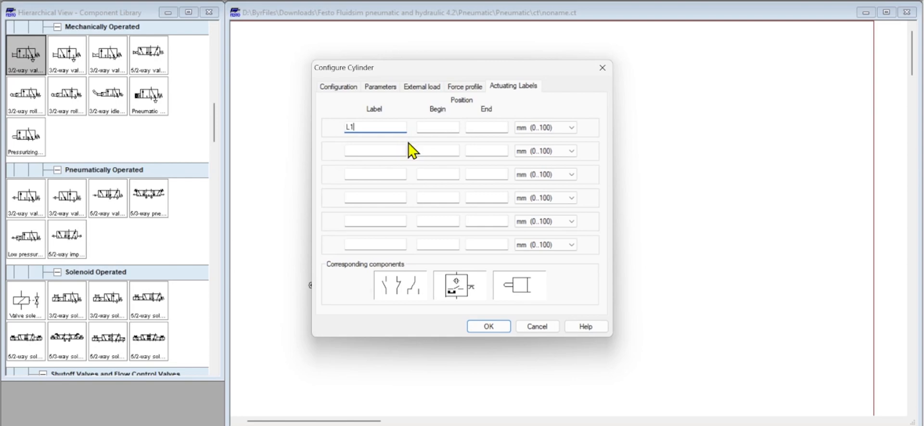
text(L1)
click(453, 127)
text(0)
click(494, 127)
text(0)
- Add actuating label L2 with begin and end at 100 mm and move the distance rule above the end of the piston rod
click(358, 151)
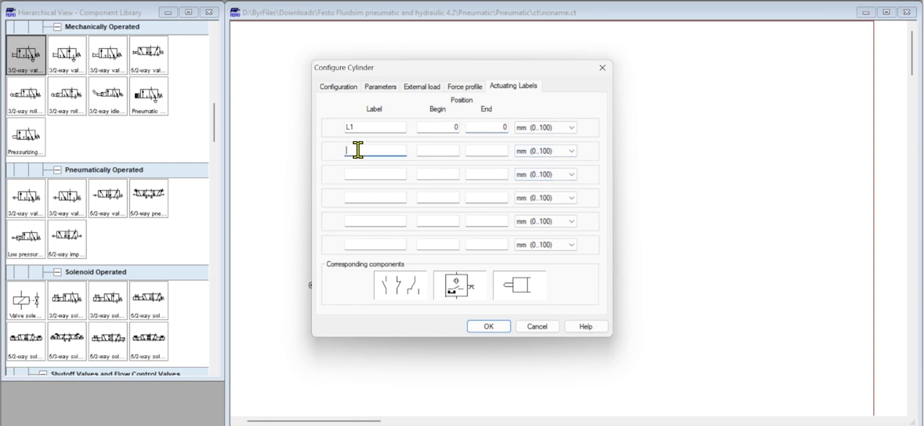
text(L2)
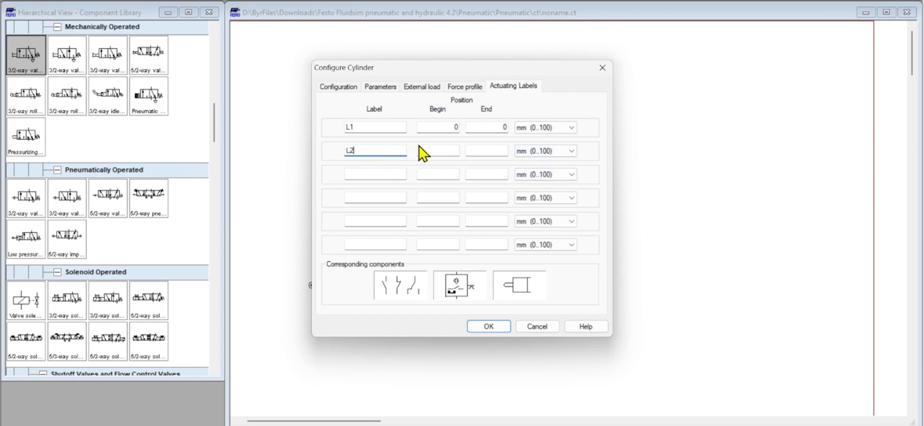
click(441, 149)
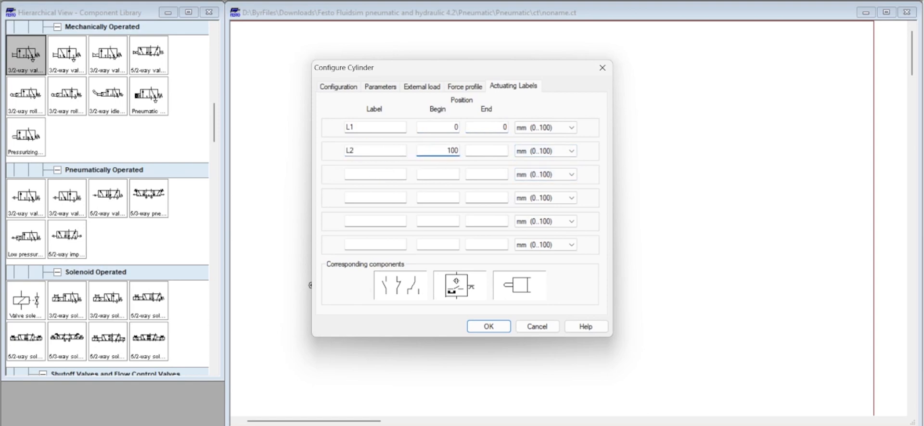
key(Tab)
text(100)
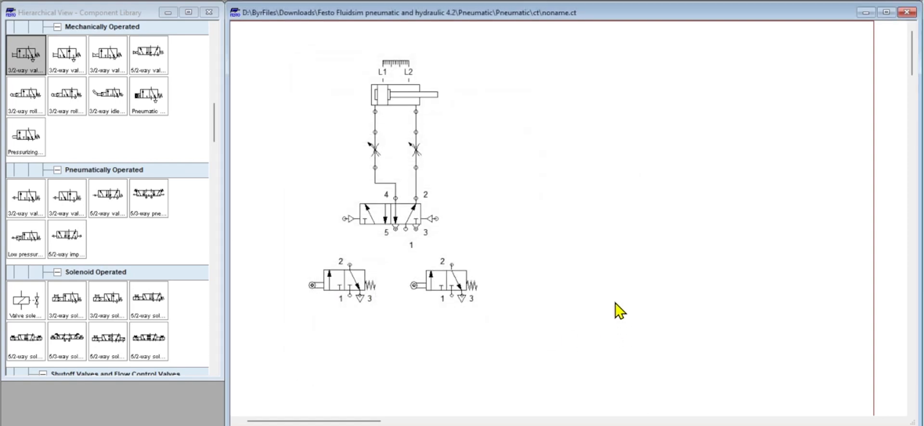
drag(396, 63, 440, 66)
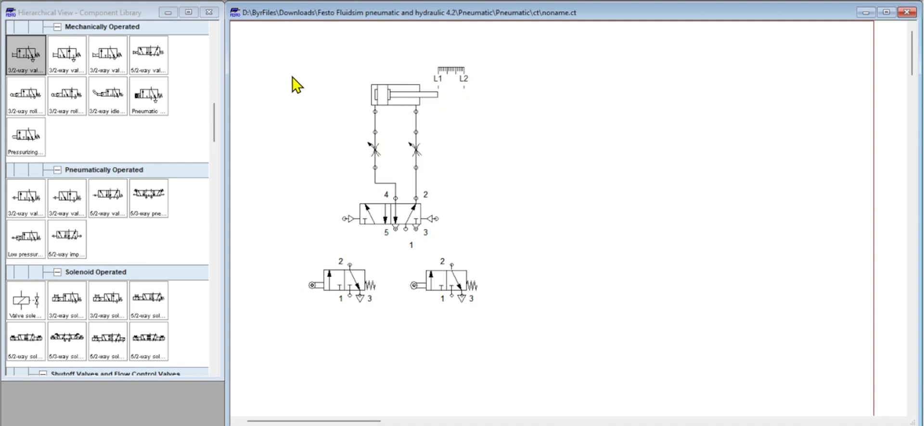
- Duplicate the entire cylinder and valve circuit and place the copy to the right of the original
mouse_move(274, 39)
mouse_down()
mouse_move(406, 182)
mouse_move(554, 378)
mouse_up()
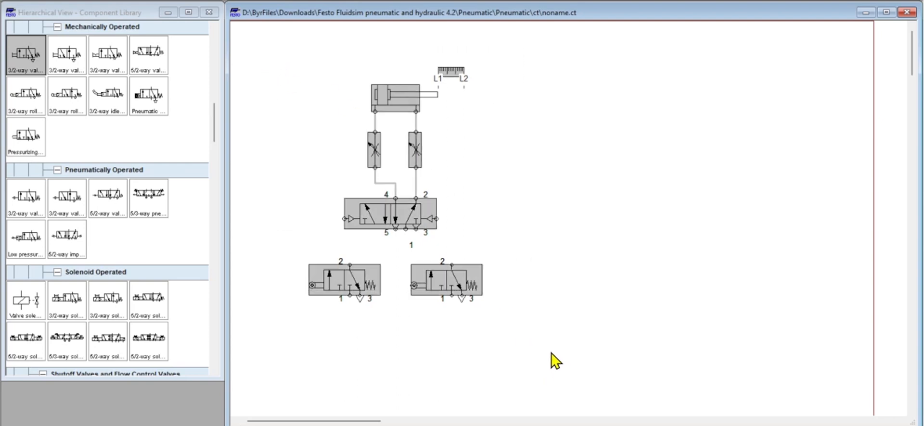
key(ctrl+c)
key(ctrl+v)
drag(566, 152, 607, 85)
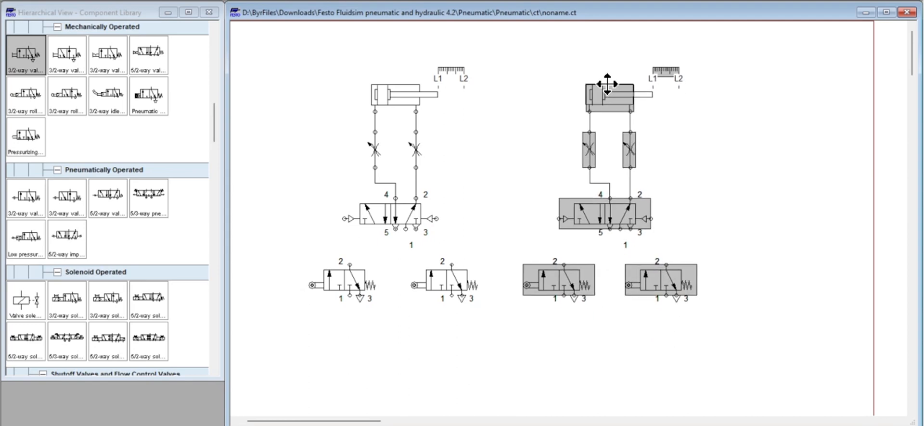
click(769, 166)
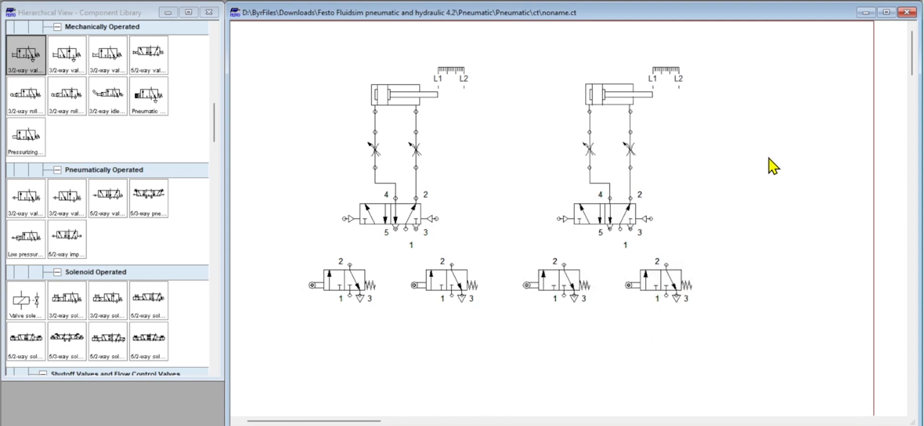
- Rename the copied cylinder's actuating labels to L3 for the 0 mm position and L4 for the 100 mm position
double_click(608, 99)
click(370, 125)
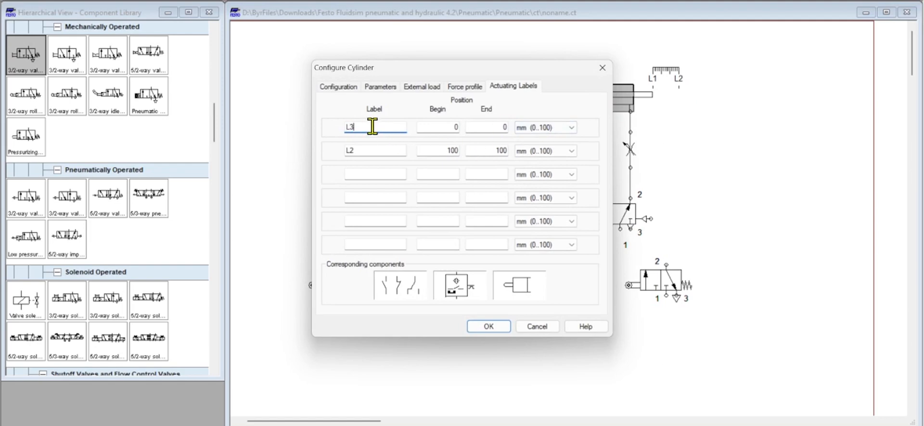
text(3)
click(369, 148)
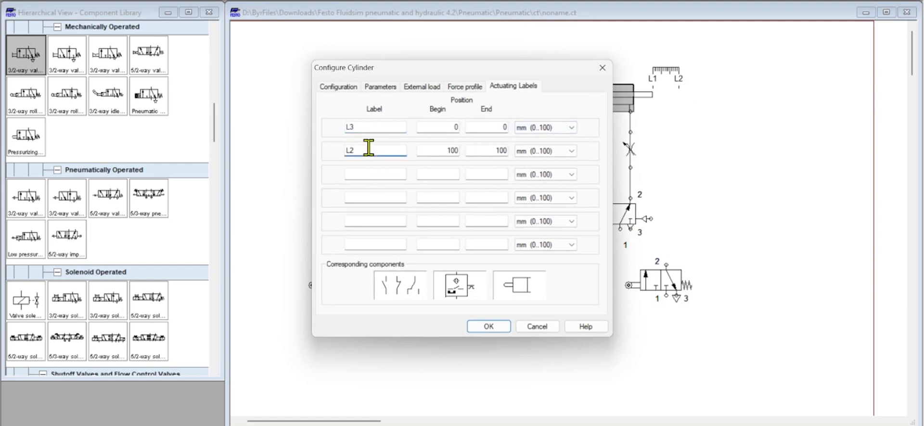
click(493, 326)
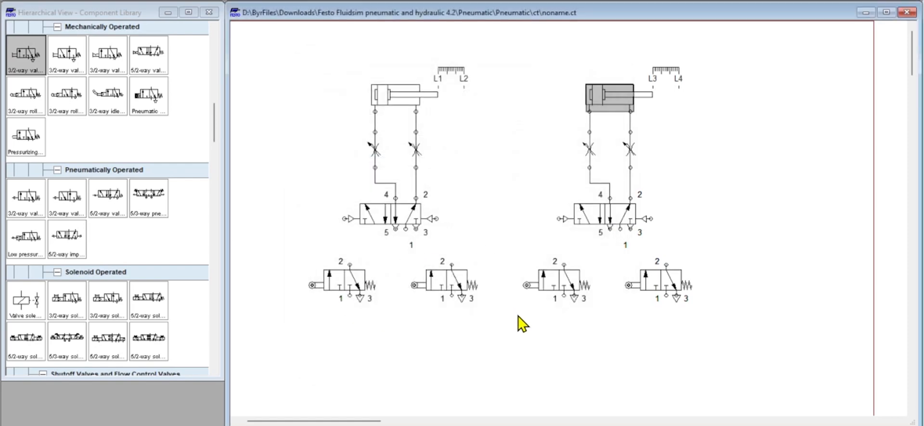
- Assign label L1 to the first circuit's left roller valve and L2 to its right roller valve
right_click(314, 289)
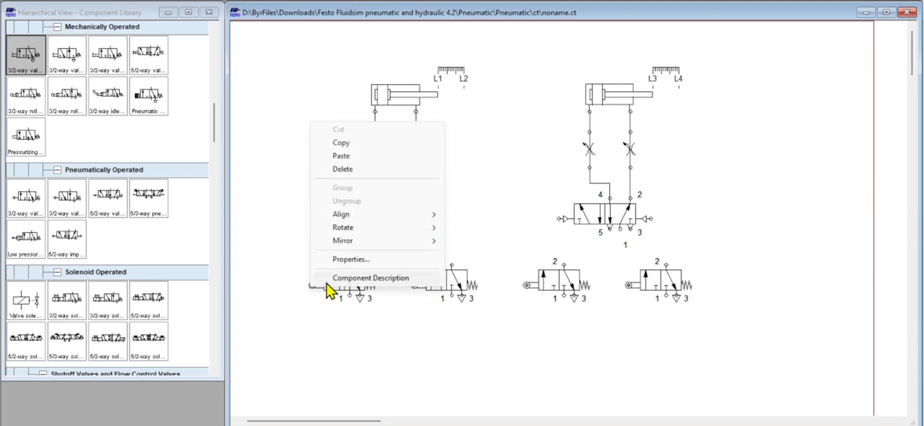
click(351, 261)
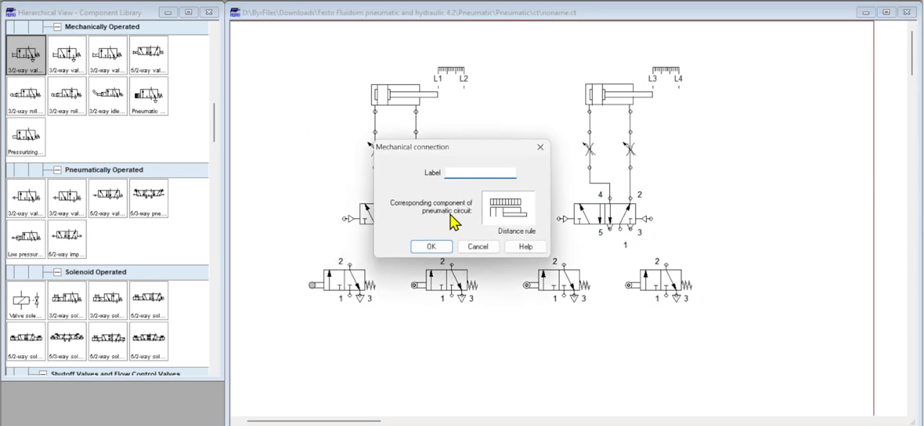
text(L1)
click(431, 246)
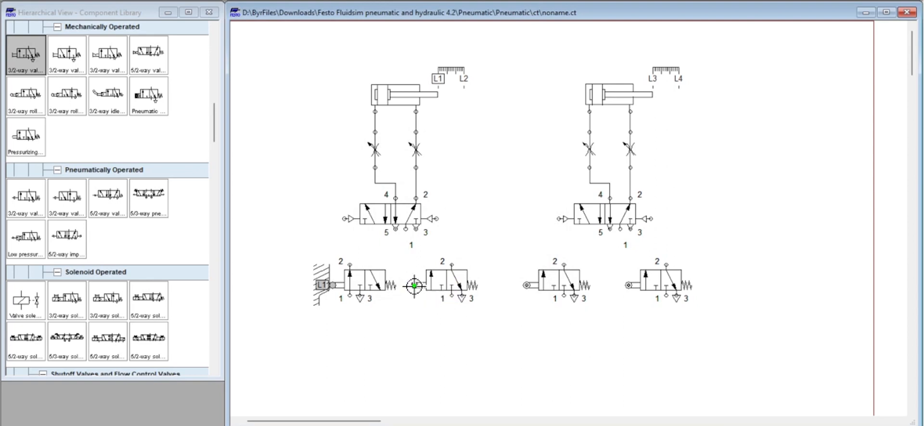
double_click(414, 286)
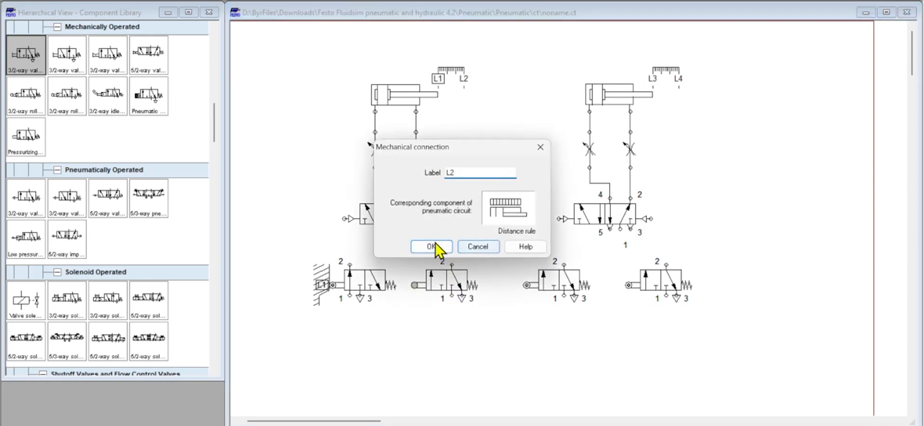
click(434, 247)
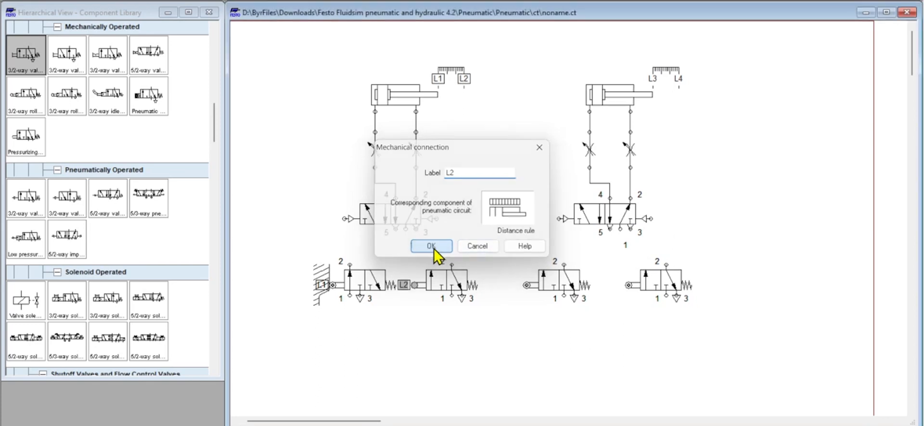
- Assign label L3 to the copied circuit's left roller valve and L4 to its right roller valve
double_click(523, 285)
text(L3)
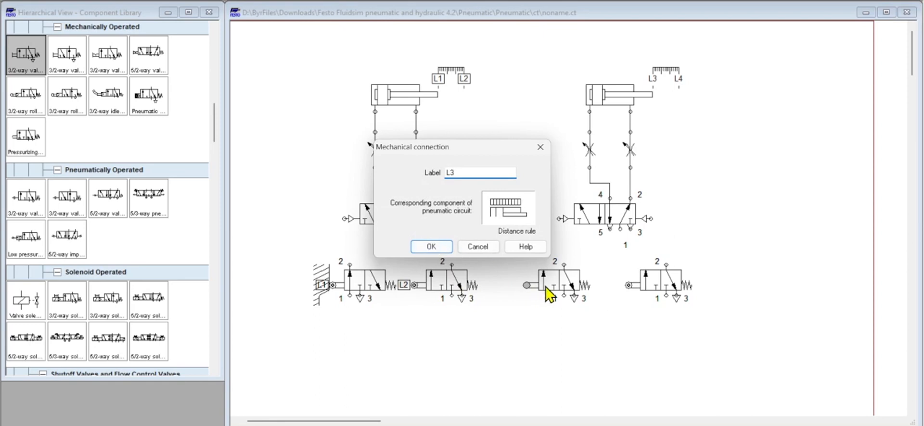
click(437, 247)
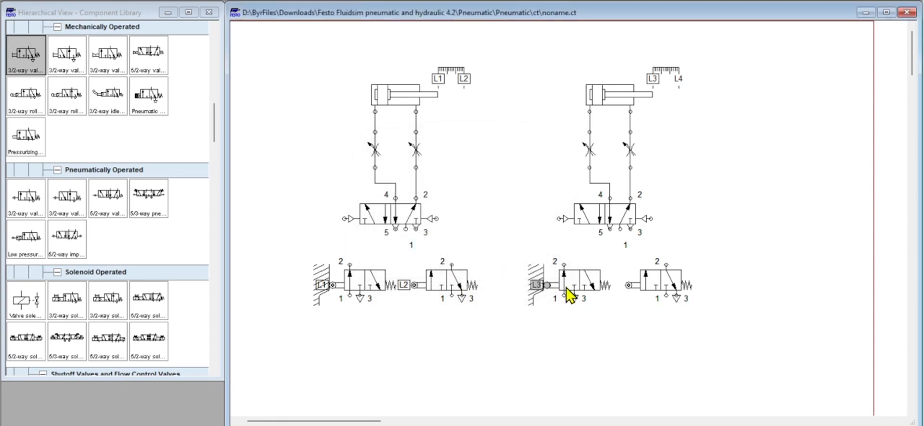
double_click(629, 286)
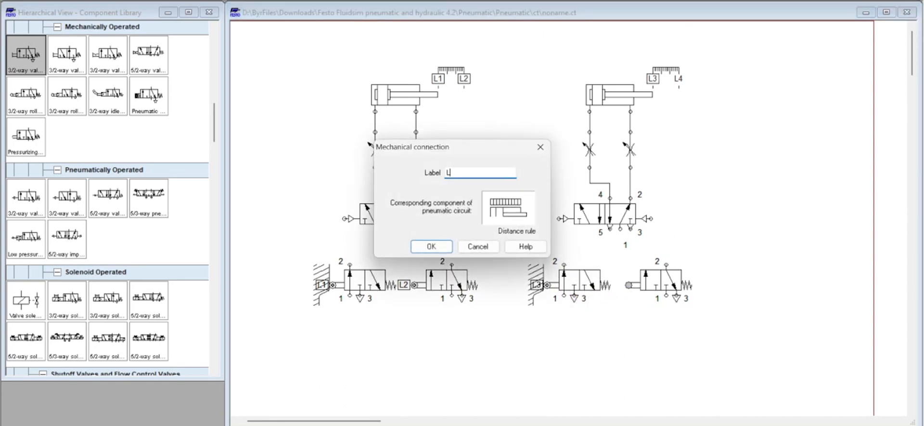
click(431, 247)
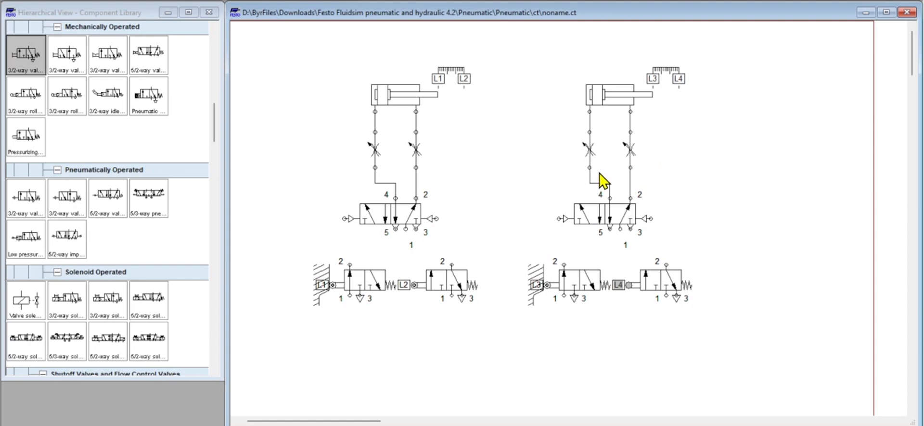
- Find the compressed air supply among the supply elements and place one below the L1 roller valve
scroll(562, 207, down, 3)
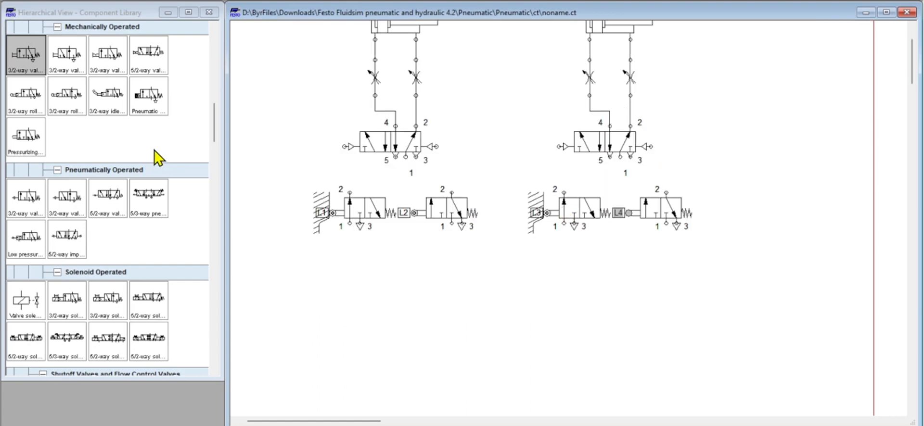
scroll(77, 211, down, 3)
scroll(82, 226, down, 2)
scroll(89, 214, up, 15)
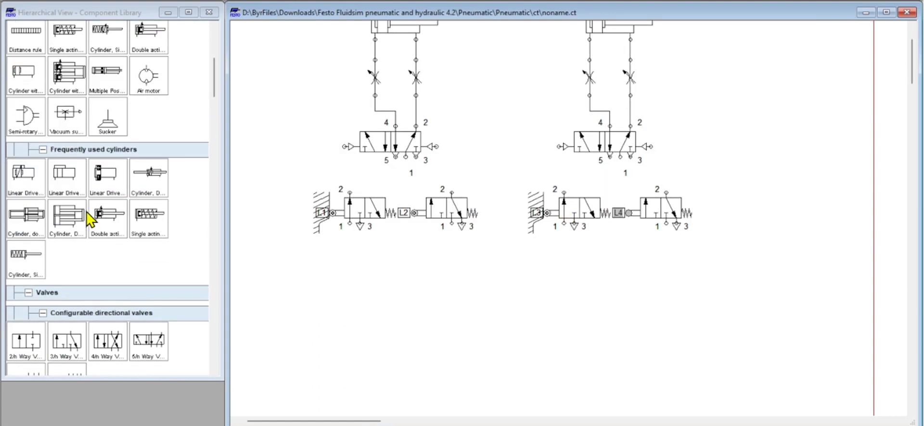
drag(32, 90, 354, 313)
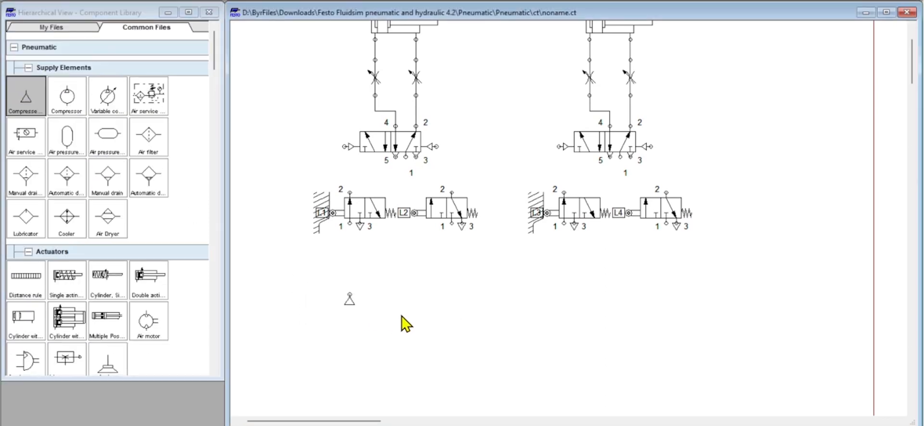
- Connect the compressed air supply to port 1 of roller valves L1, L2, L3 and L4 through one common straight line
scroll(417, 281, up, 2)
scroll(416, 281, down, 2)
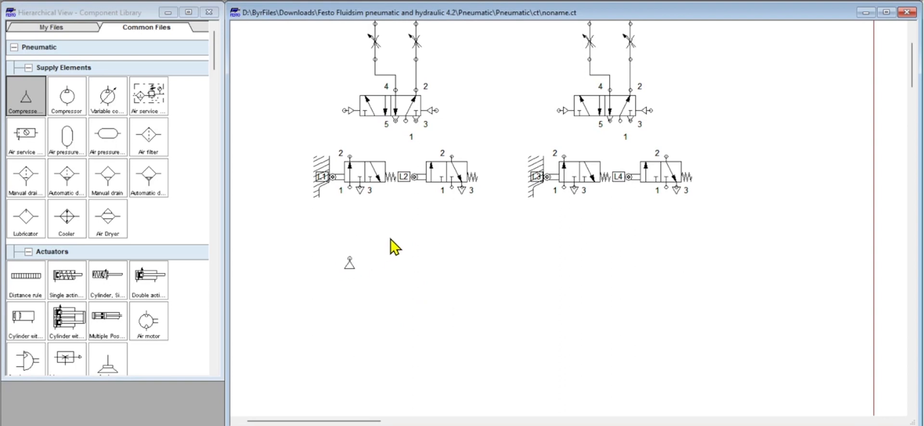
drag(348, 257, 350, 188)
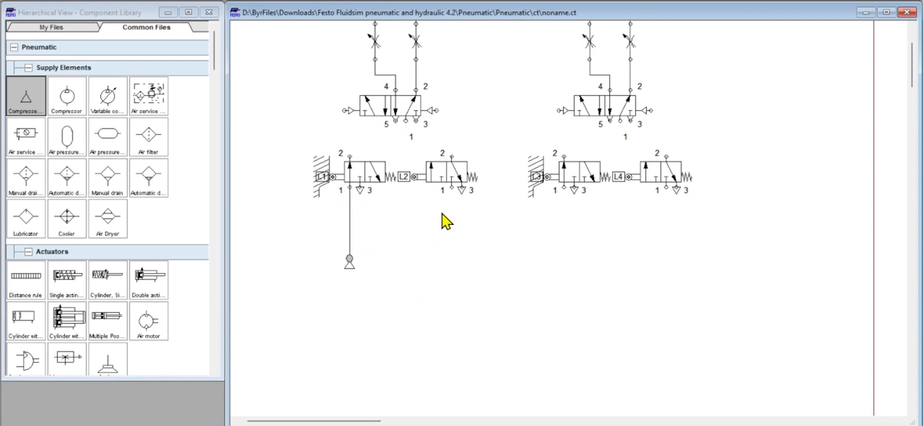
mouse_move(451, 187)
mouse_down()
mouse_move(417, 242)
mouse_move(350, 243)
mouse_up()
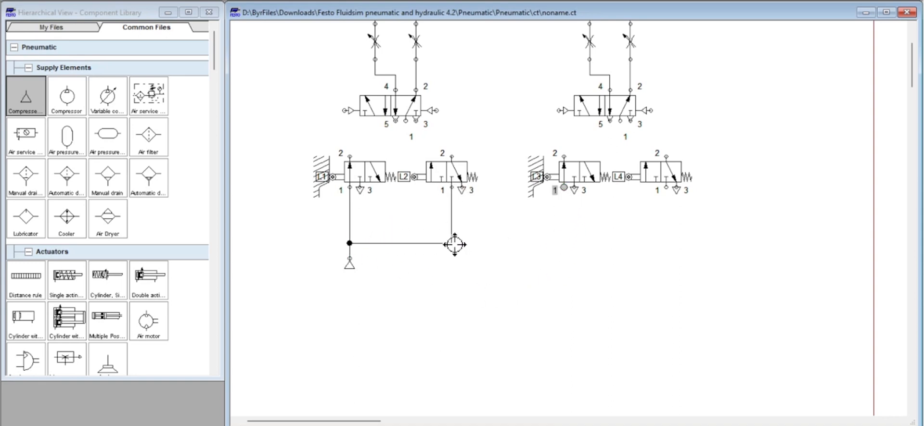
drag(450, 244, 449, 243)
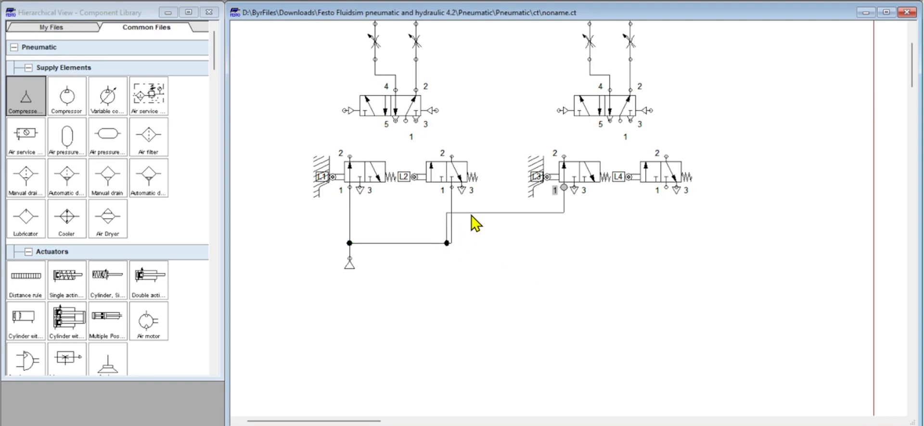
drag(473, 213, 453, 246)
click(592, 287)
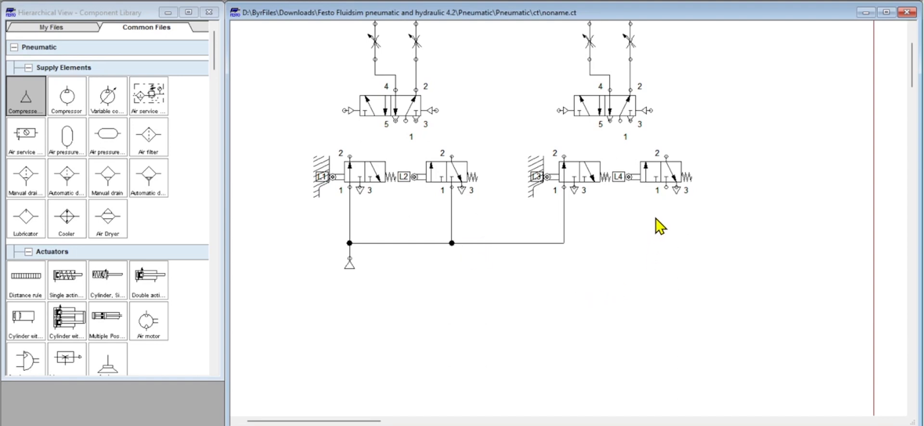
drag(665, 188, 565, 244)
- Connect port 1 of both 5/2-way valves down to the common supply line
drag(404, 121, 409, 243)
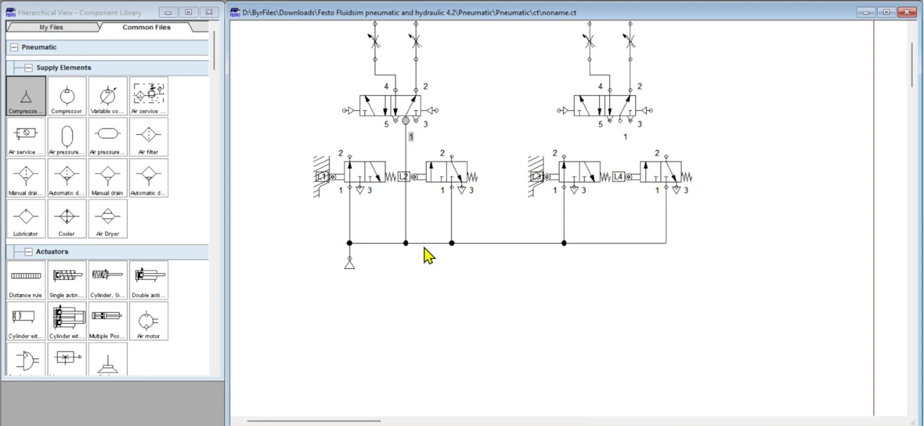
drag(620, 122, 622, 242)
drag(619, 121, 622, 243)
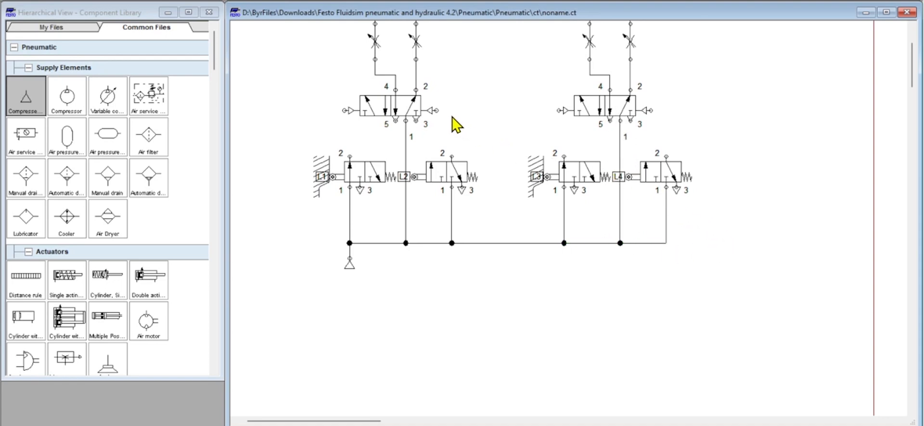
- Connect L3's port 2 to the first 5/2-way valve's left pilot port, routed above the roller valves, and L2's port 2 to the second valve's left pilot
scroll(456, 126, up, 3)
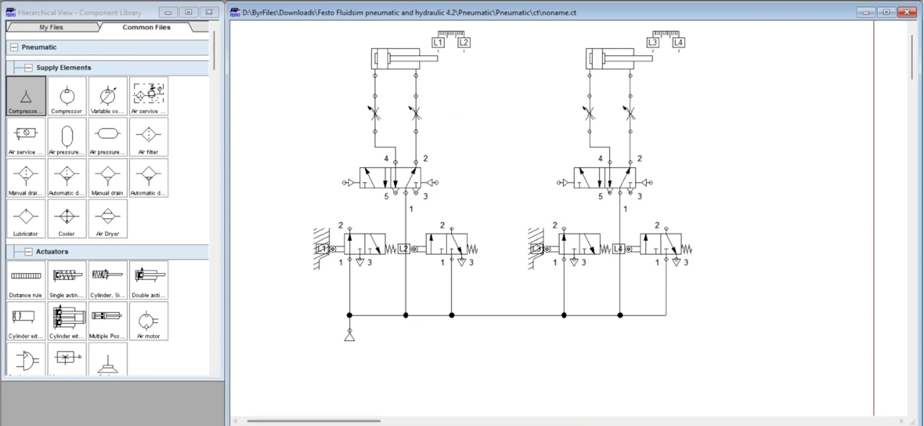
click(708, 425)
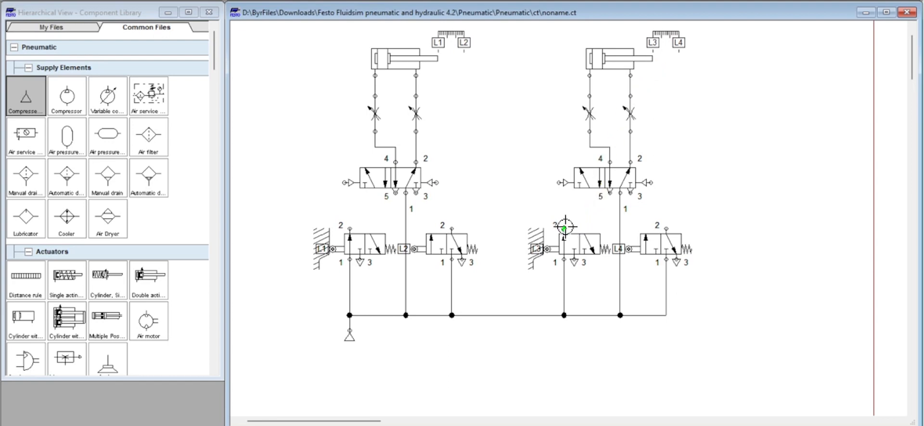
drag(564, 226, 341, 186)
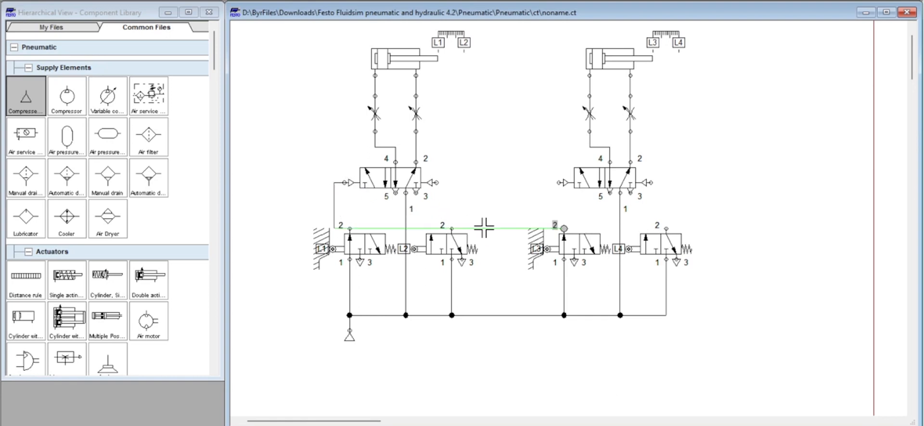
drag(484, 227, 478, 202)
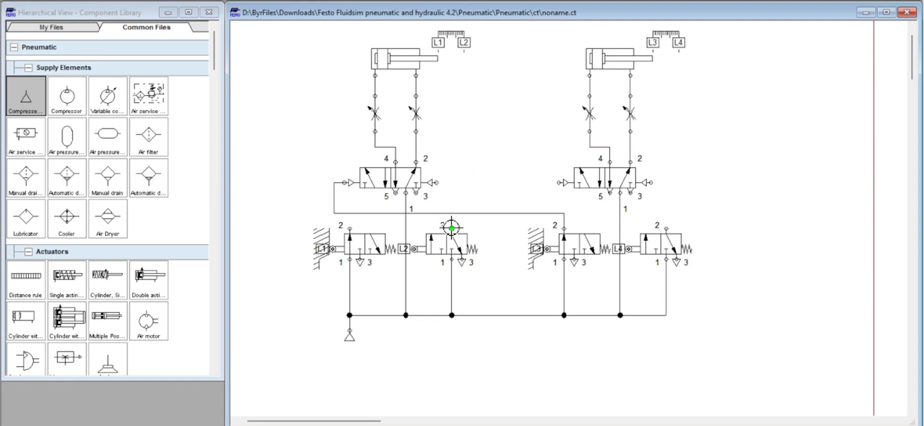
drag(451, 228, 558, 183)
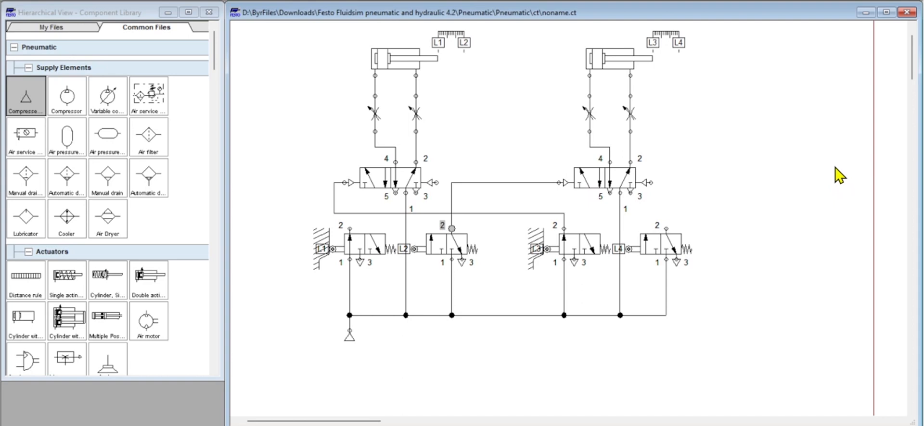
- Connect L4's port 2 to the first 5/2-way valve's right pilot and L1's port 2 to the second valve's right pilot, separating the overlapping lines
mouse_move(611, 63)
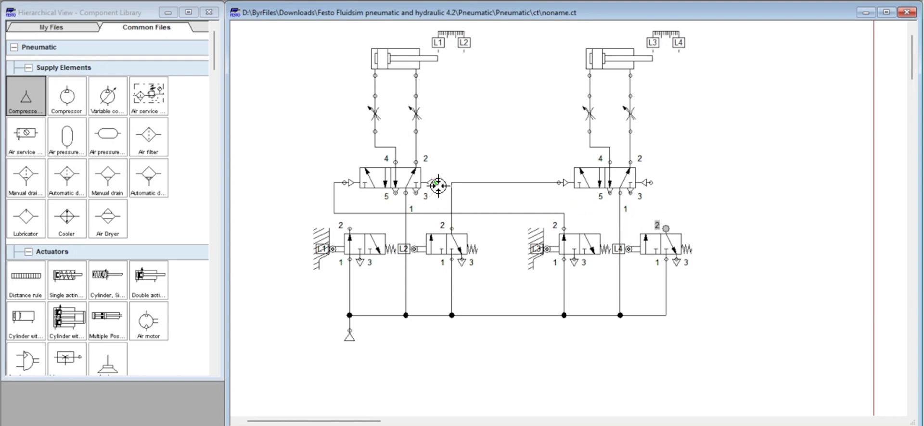
drag(436, 183, 666, 228)
drag(446, 183, 473, 202)
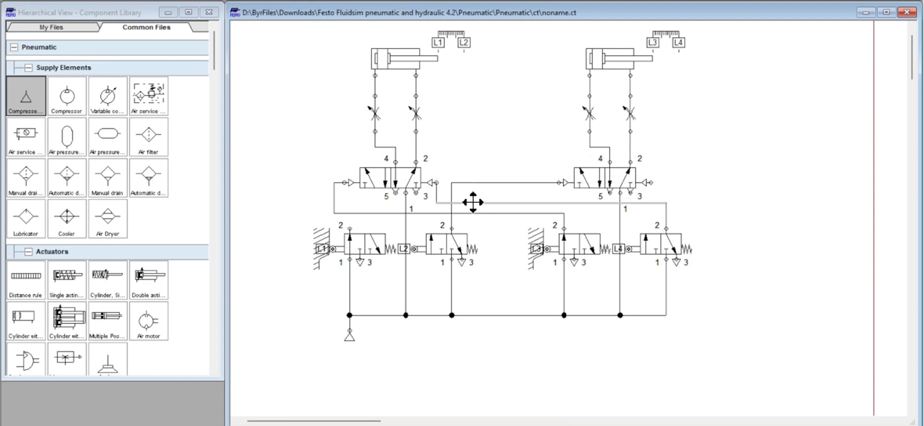
click(808, 204)
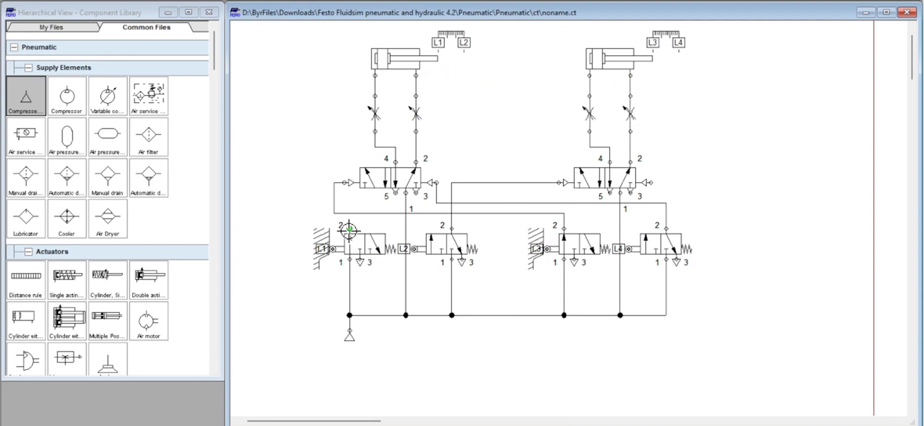
mouse_move(348, 230)
mouse_down()
mouse_move(634, 213)
mouse_move(652, 185)
mouse_up()
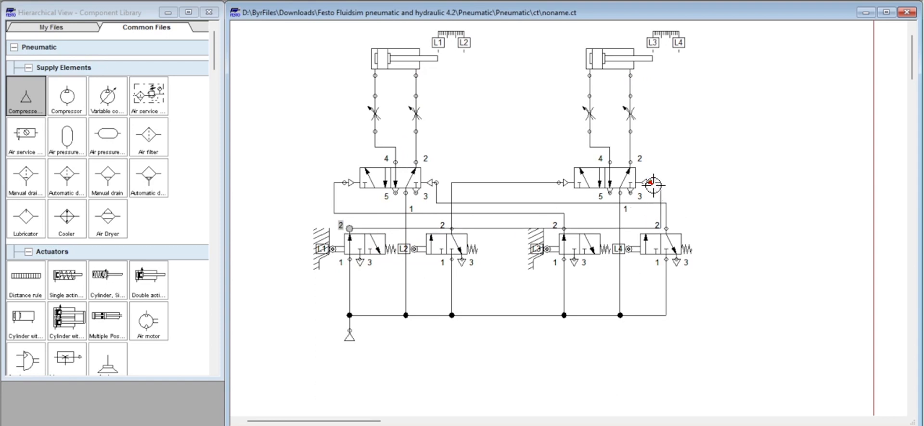
click(484, 228)
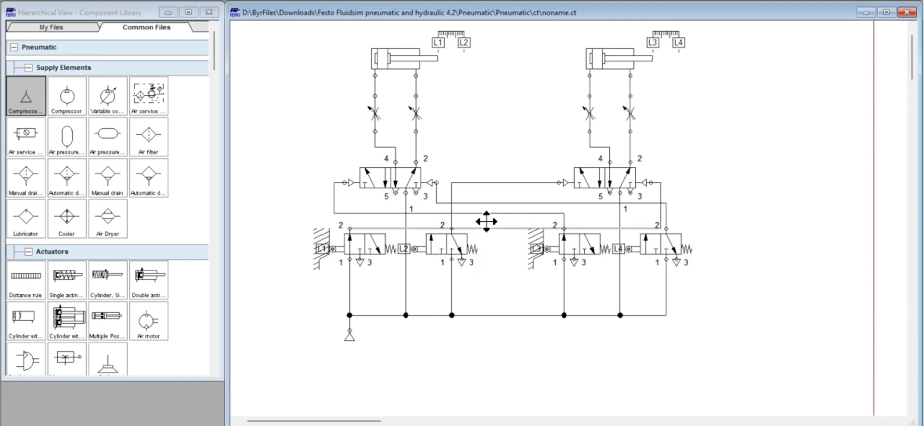
drag(486, 222, 489, 215)
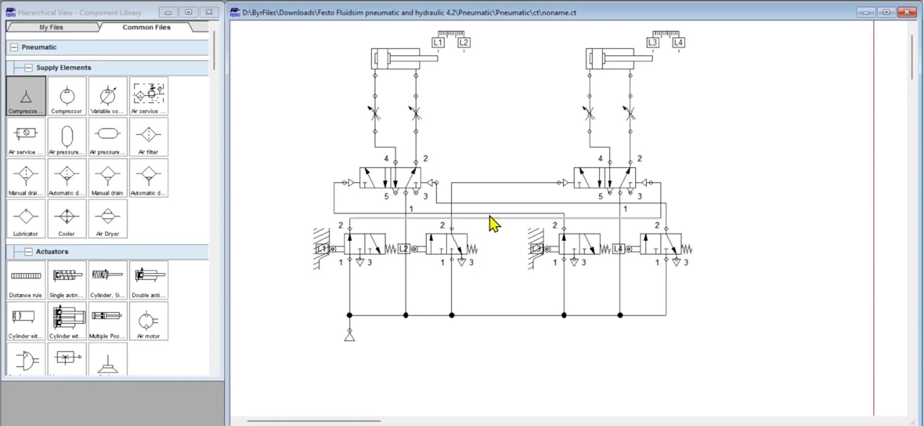
- Simulate the completed circuit to observe both cylinders' movement sequence, and stop the simulation
click(745, 201)
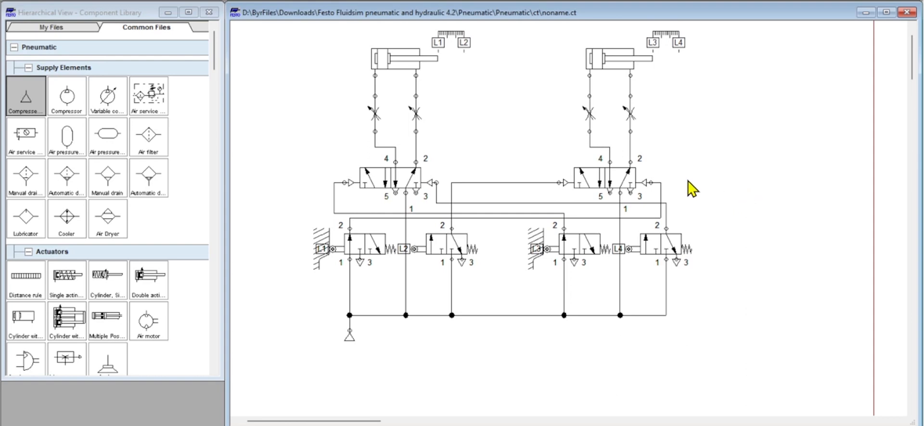
click(443, 0)
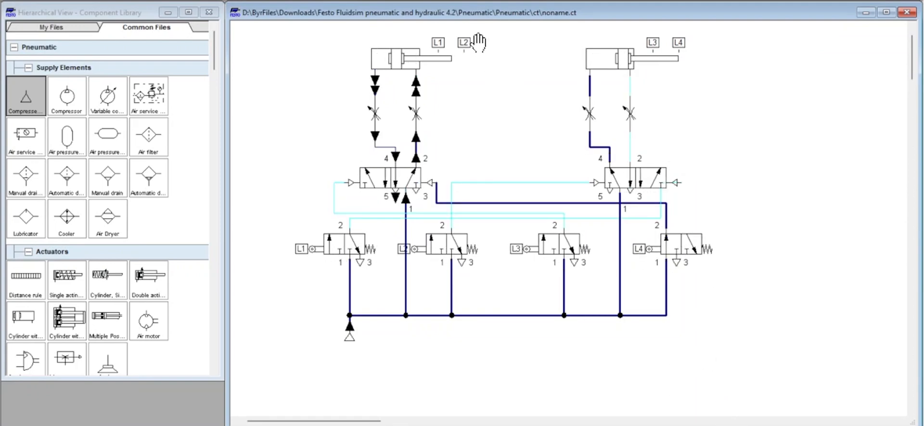
click(427, 1)
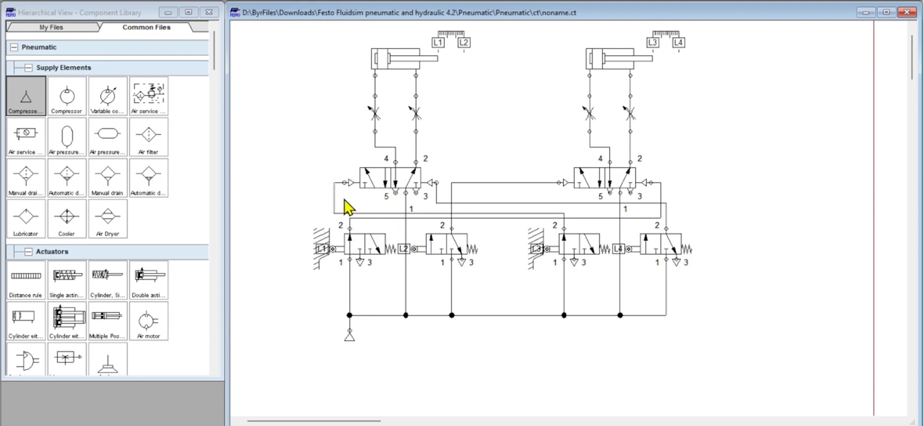
- Delete the four pilot lines between the roller valves and the two 5/2-way valves
key(Delete)
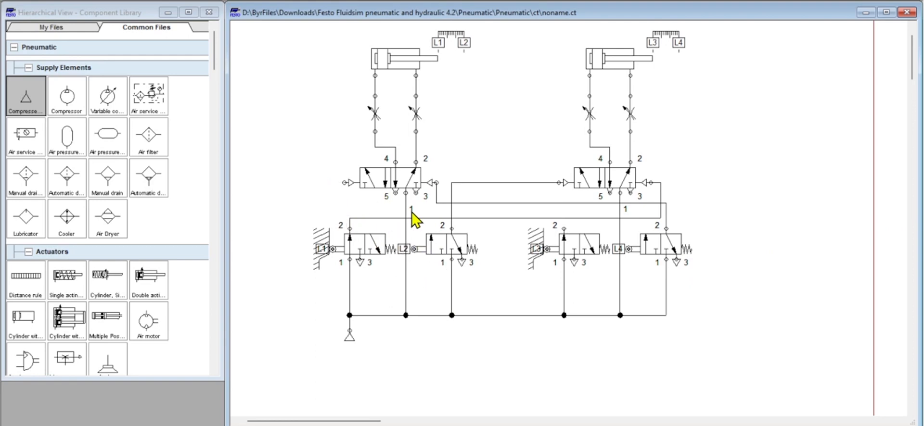
click(483, 204)
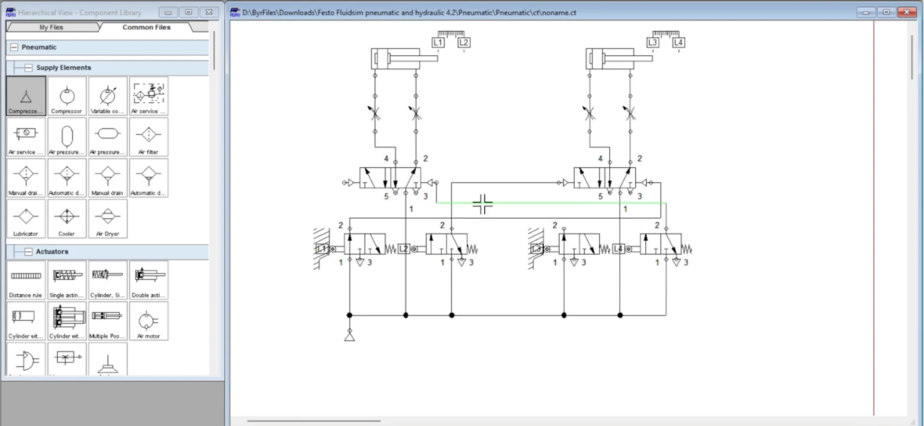
key(Delete)
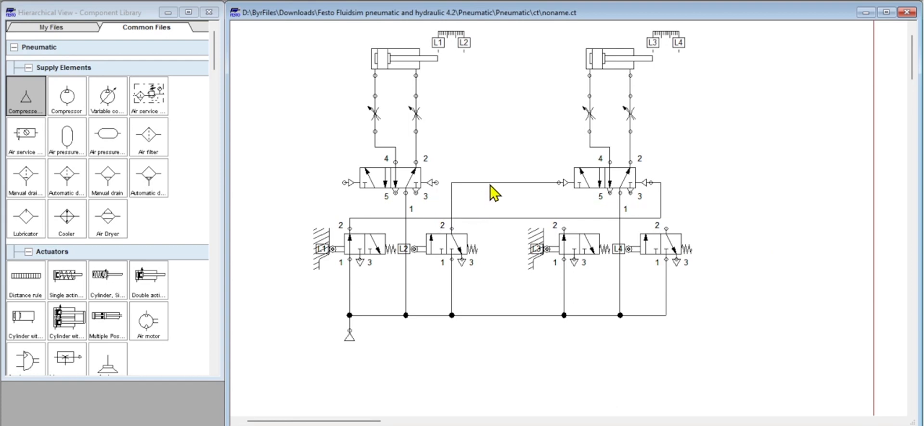
click(492, 183)
key(Delete)
click(497, 218)
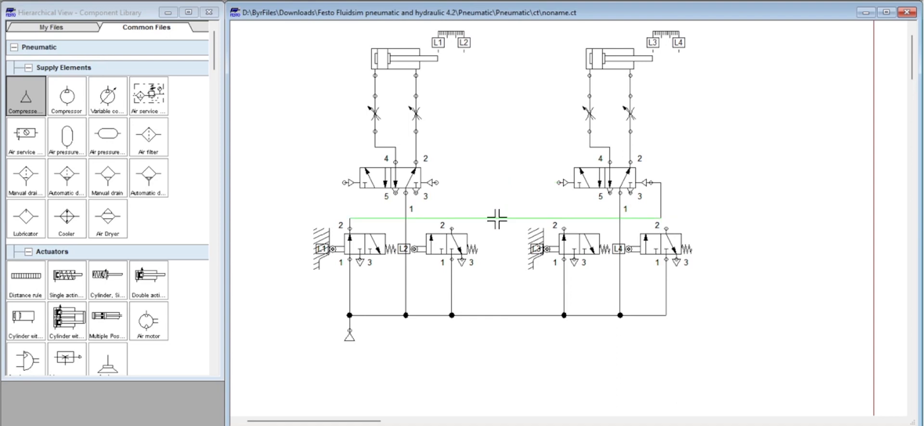
key(Delete)
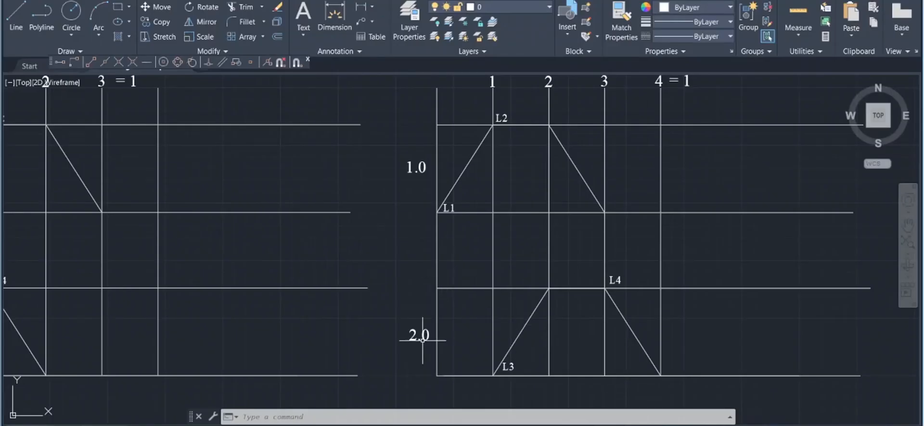
- Examine the two displacement-step diagrams of cylinders 1.0 and 2.0 in AutoCAD
scroll(269, 255, down, 5)
scroll(192, 241, up, 5)
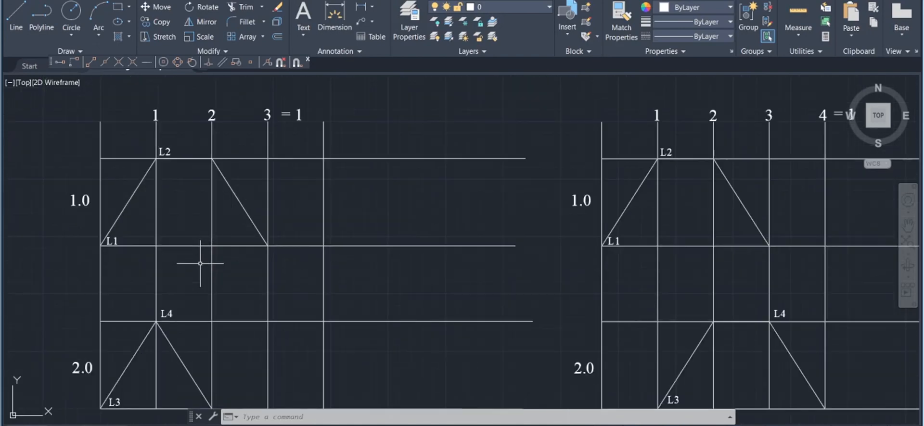
scroll(206, 272, down, 4)
scroll(192, 294, up, 4)
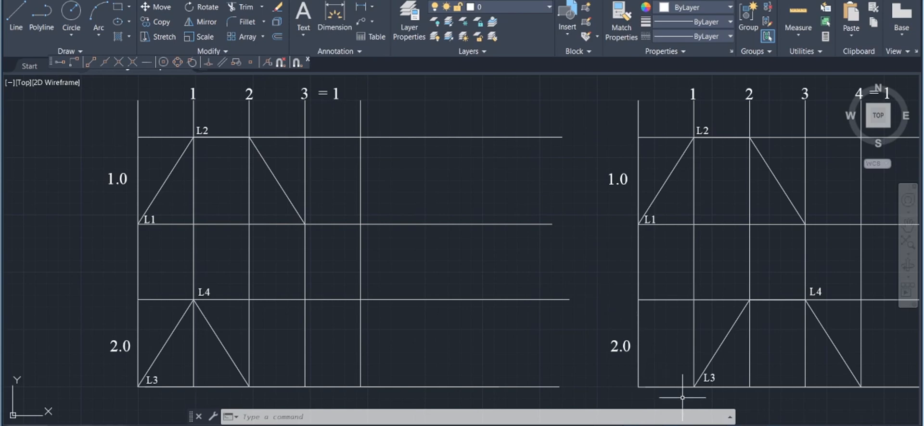
- Back in FluidSIM, connect L1's port 2 to both 5/2-way valves' left pilots and L4's port 2 to the second valve's right pilot
mouse_move(729, 425)
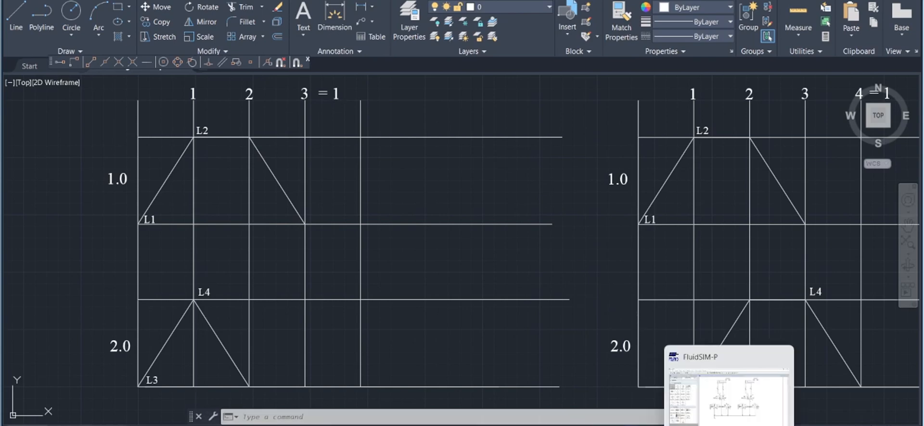
click(729, 395)
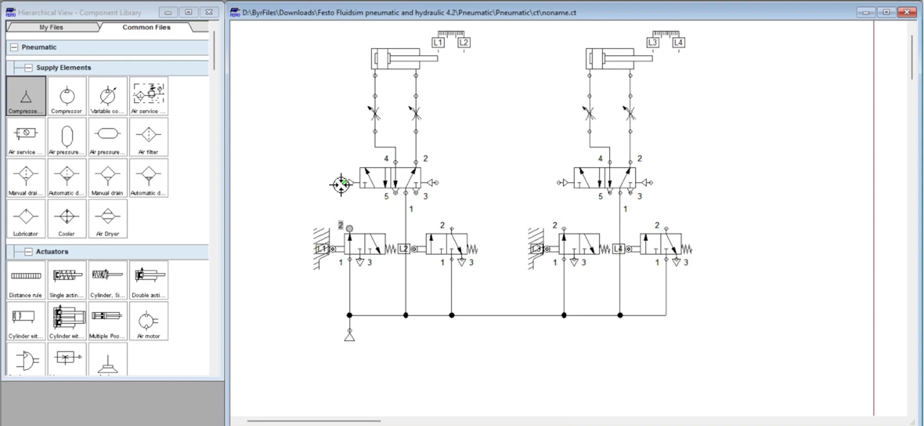
drag(342, 184, 349, 228)
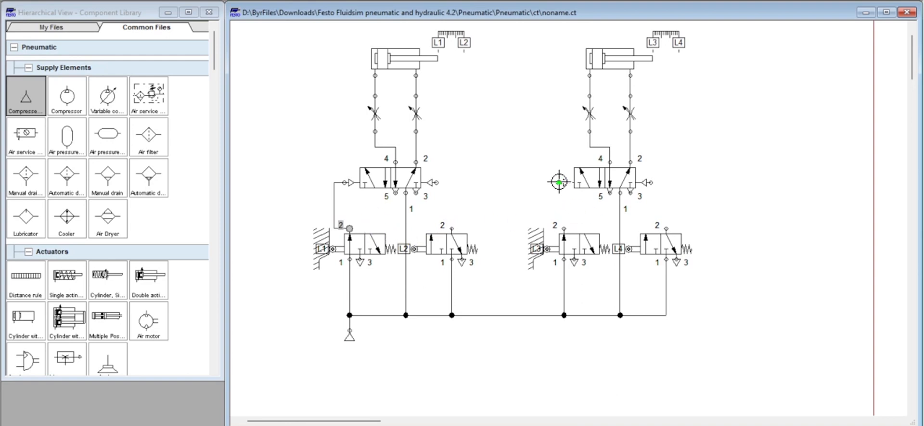
drag(558, 182, 335, 213)
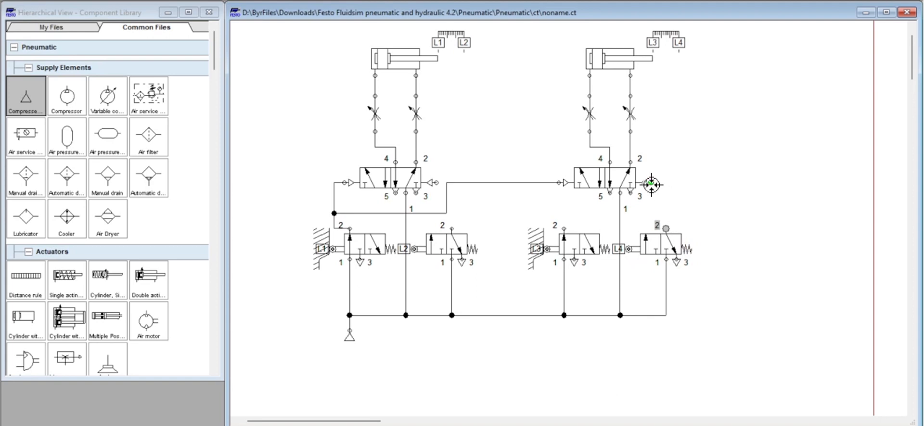
drag(650, 183, 666, 228)
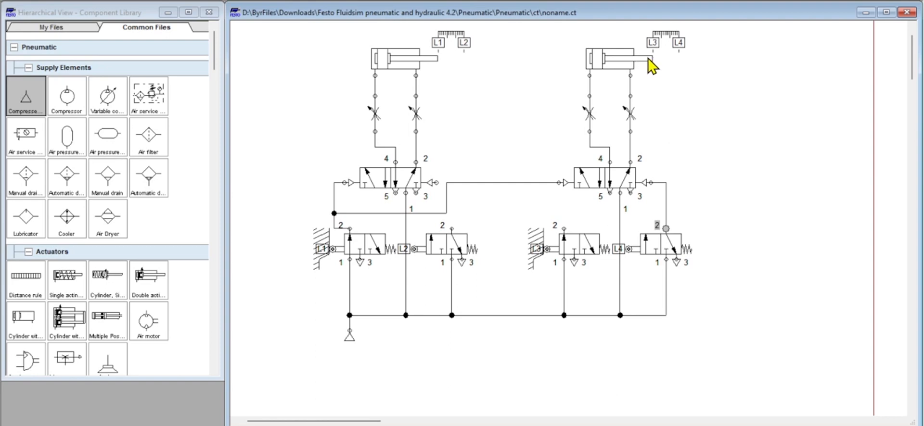
- Delete the supply line to L3's port 1 and connect that port to L2's port 2, routing the line beneath the valves
mouse_move(632, 62)
mouse_move(405, 59)
mouse_move(610, 74)
mouse_move(388, 182)
mouse_move(588, 254)
mouse_move(630, 71)
click(564, 289)
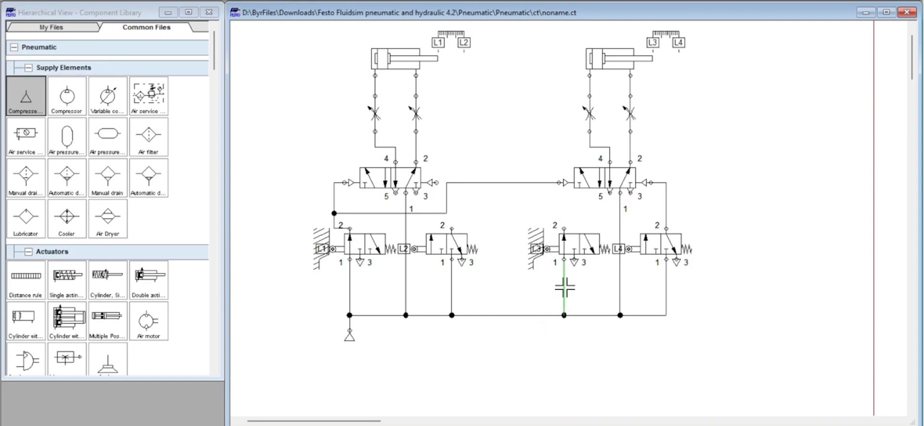
right_click(564, 288)
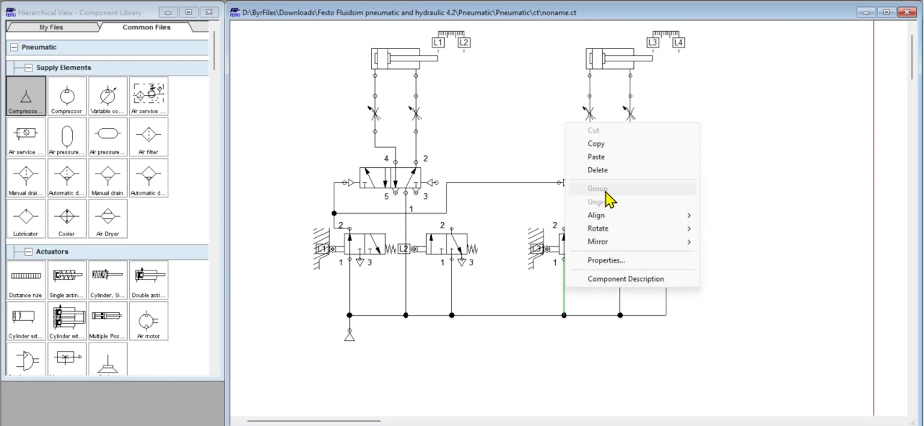
click(597, 170)
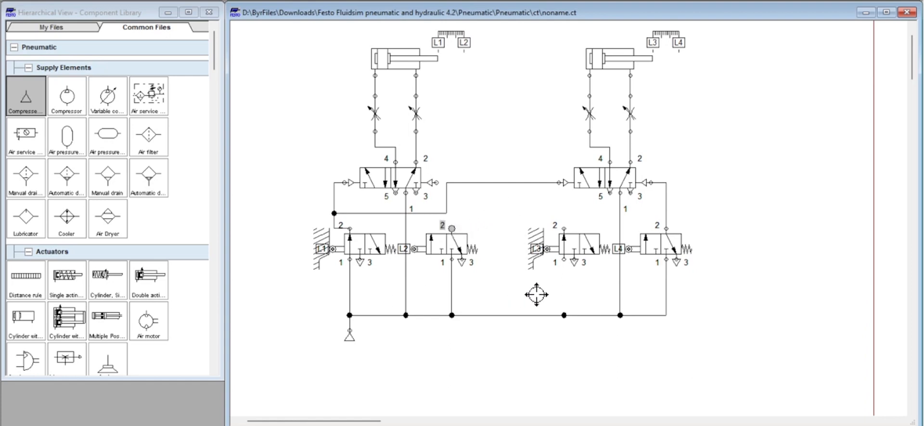
drag(566, 292, 564, 260)
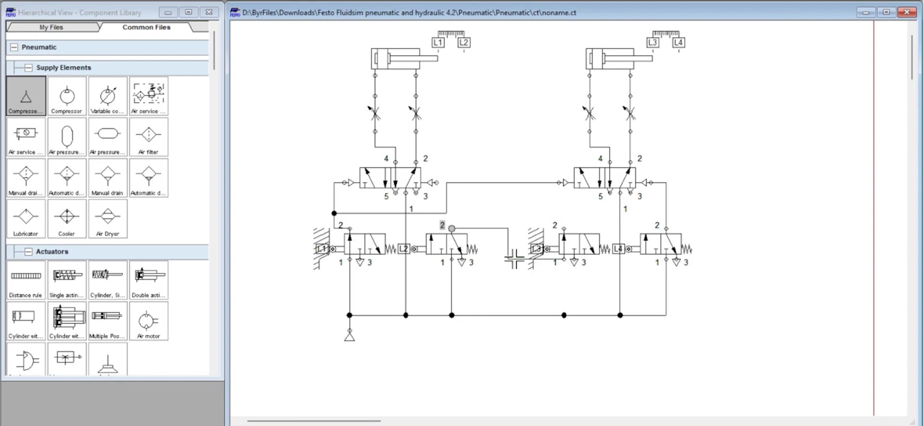
drag(510, 261, 517, 295)
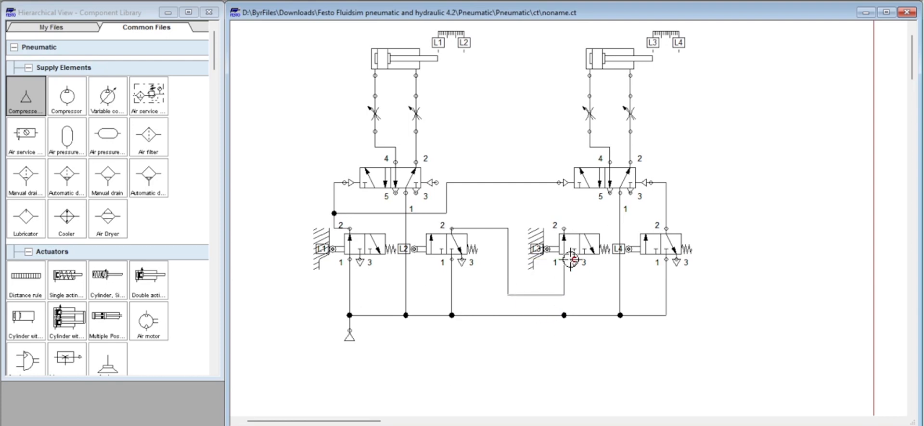
- Connect L3's port 2 to the first 5/2-way valve's right pilot, routing the line clear of the second valve's left pilot line
drag(564, 228, 435, 184)
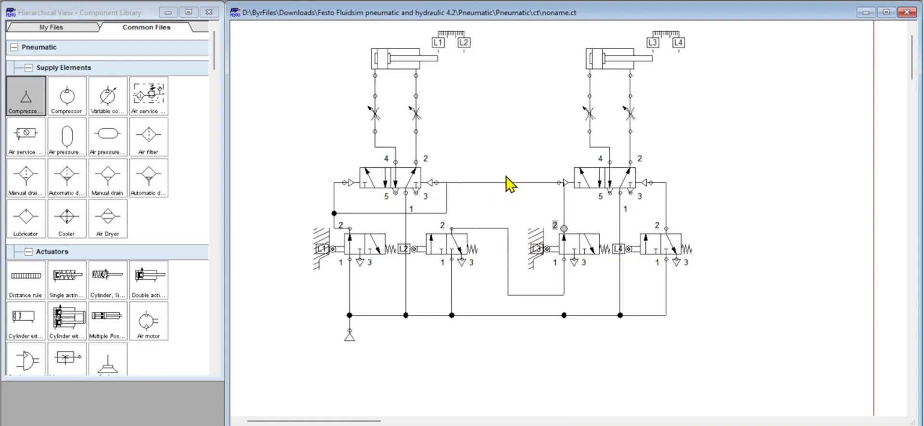
scroll(482, 183, up, 1)
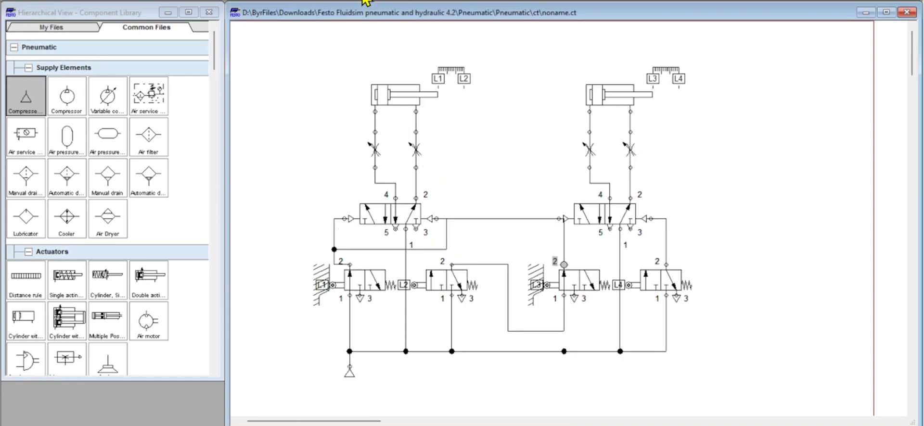
drag(316, 145, 664, 313)
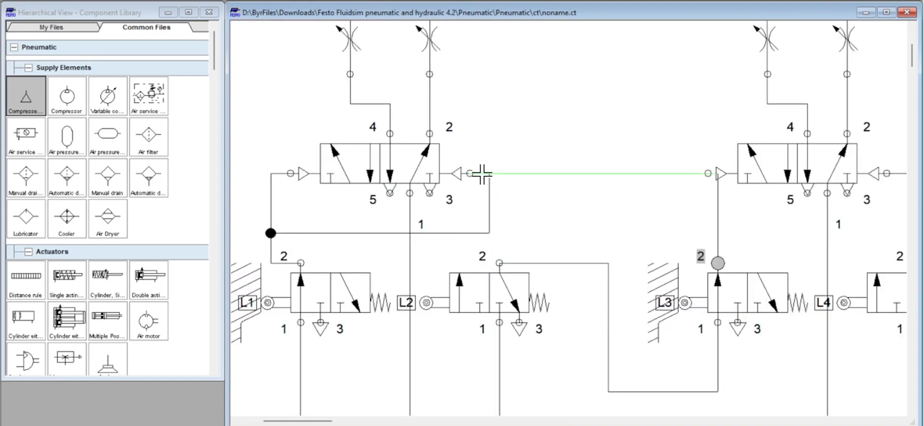
drag(482, 174, 482, 133)
click(717, 216)
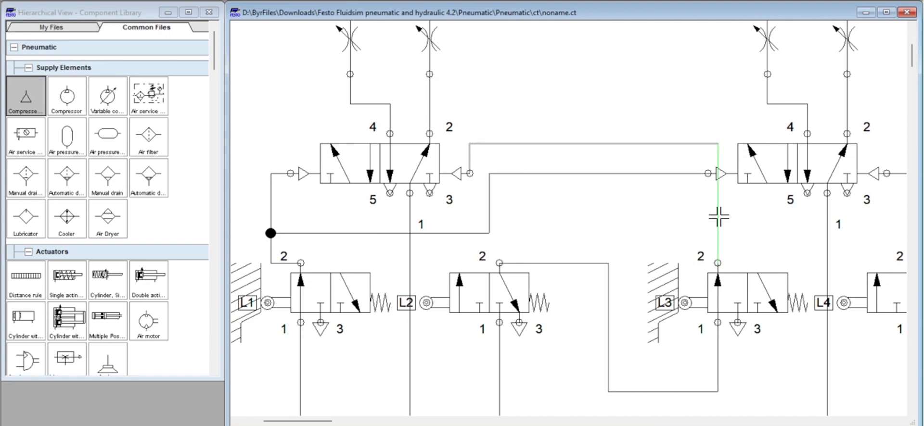
drag(713, 211, 669, 207)
drag(701, 265, 689, 229)
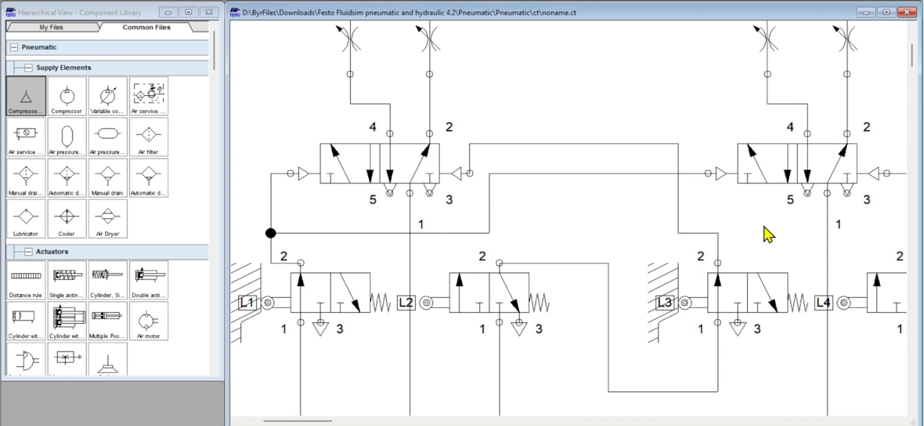
- Simulate the circuit with L2 and L3 in series to observe both cylinders' movement, and stop the simulation
click(382, 0)
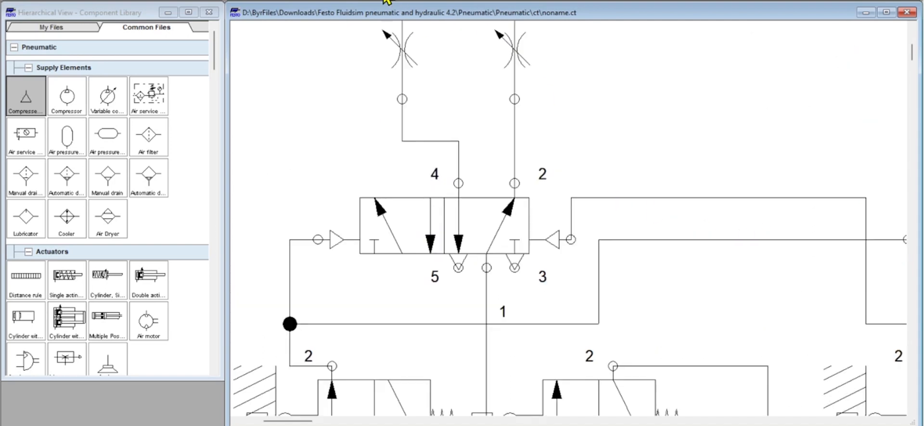
click(383, 0)
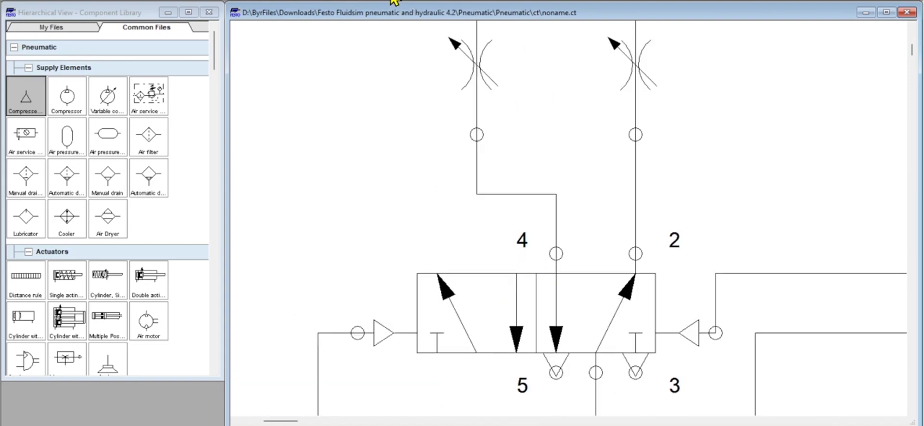
click(395, 2)
click(394, 2)
click(395, 1)
click(394, 1)
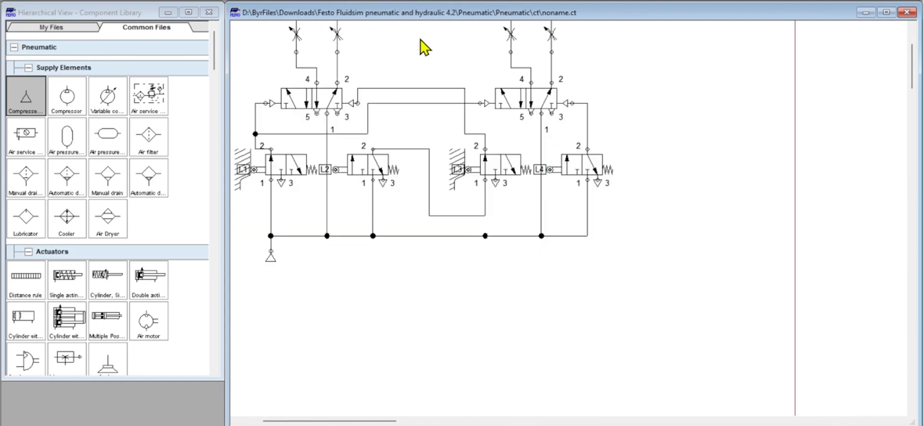
scroll(439, 84, up, 3)
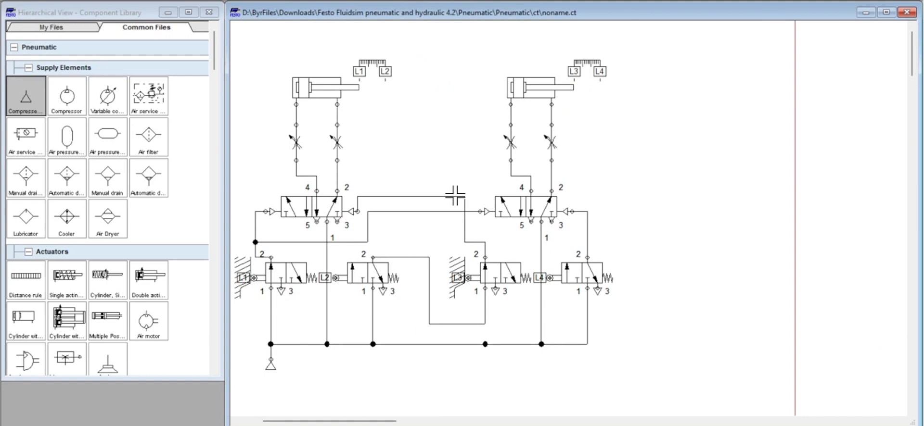
drag(382, 423, 368, 423)
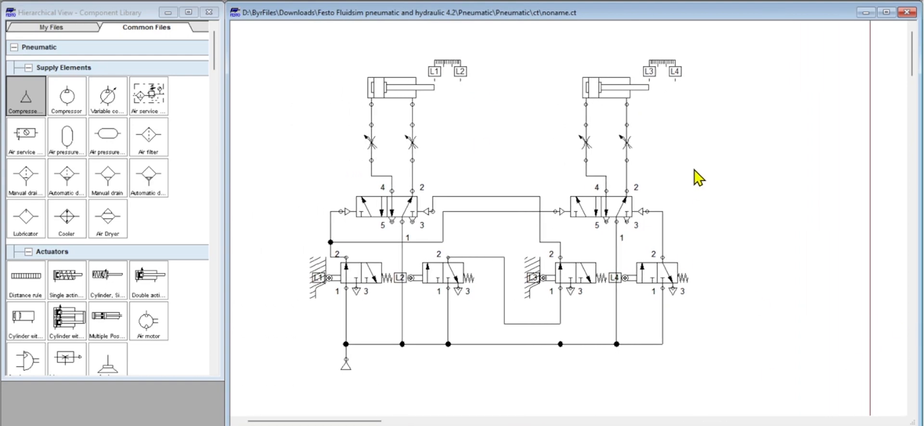
click(448, 2)
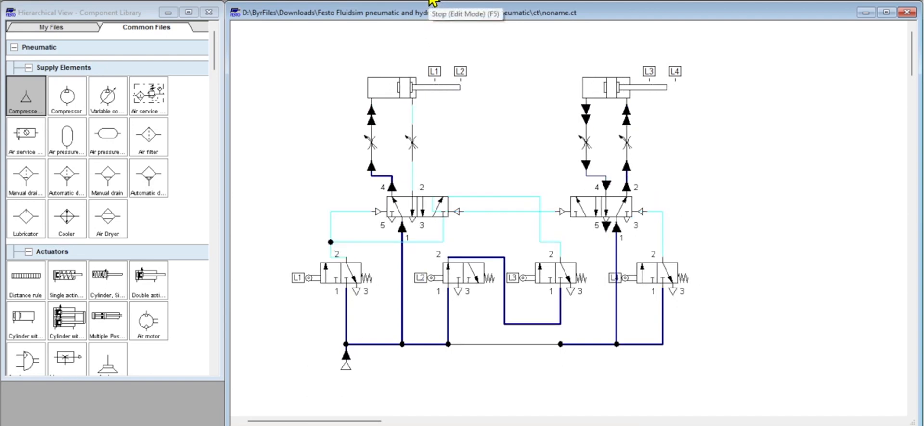
click(431, 1)
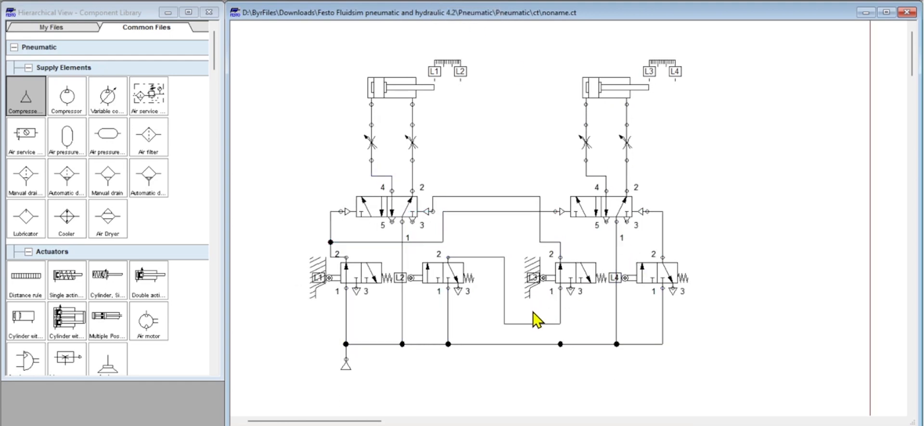
- Delete the line linking L2's port 2 to L3's port 1
scroll(533, 313, up, 1)
scroll(528, 299, down, 2)
scroll(542, 257, up, 2)
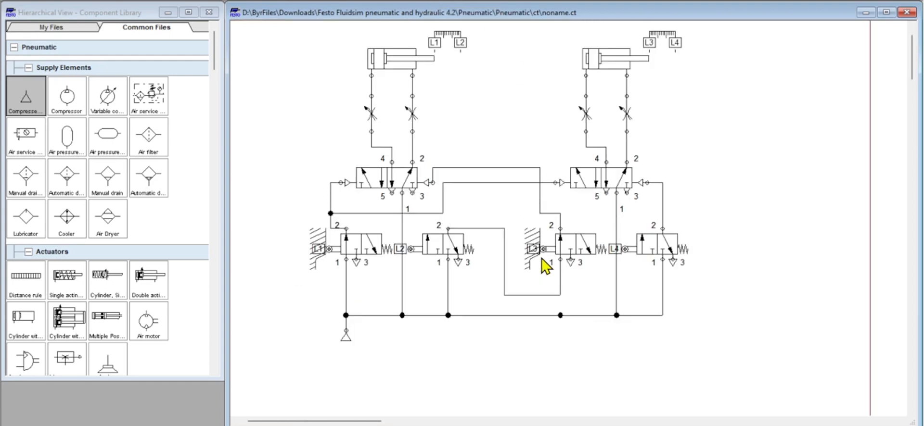
click(504, 301)
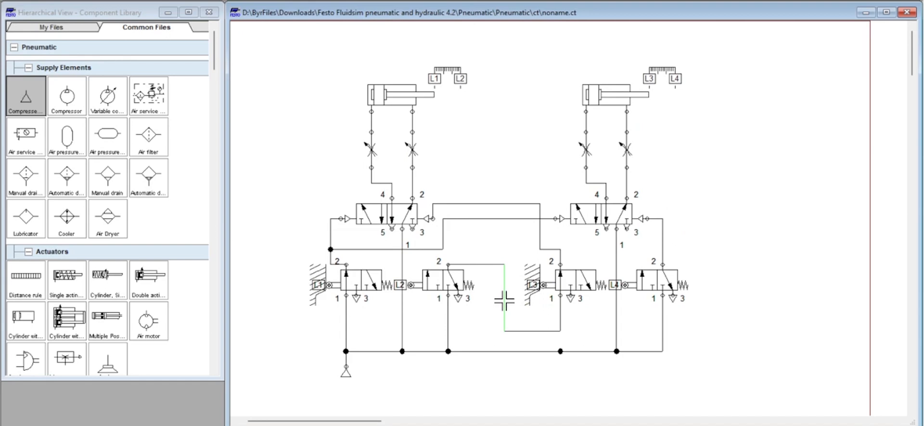
right_click(504, 301)
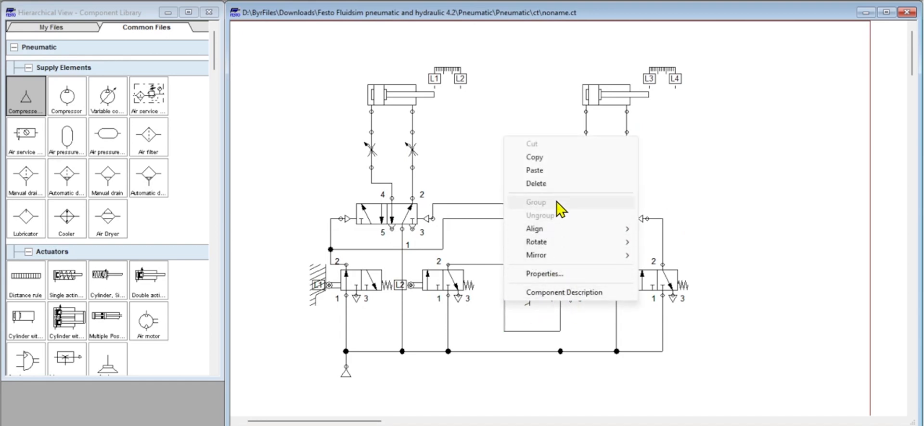
click(537, 184)
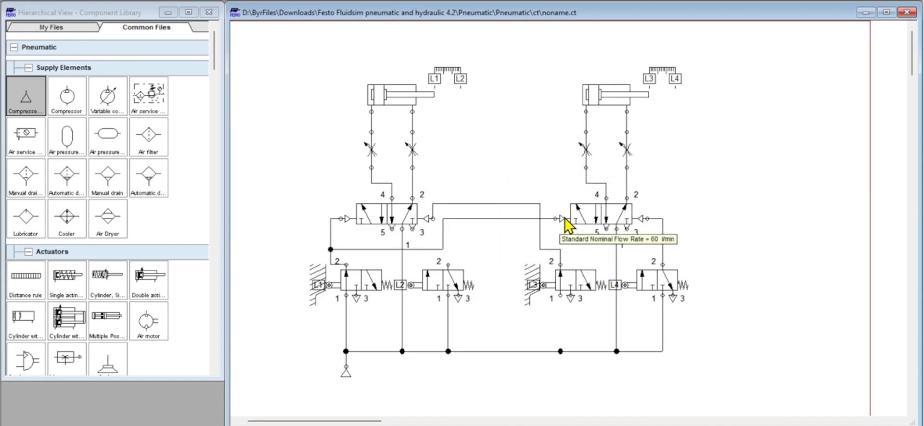
- Delete L3's pilot line to the first 5/2-way valve and reconnect L3's port 1 to the main supply line
click(524, 204)
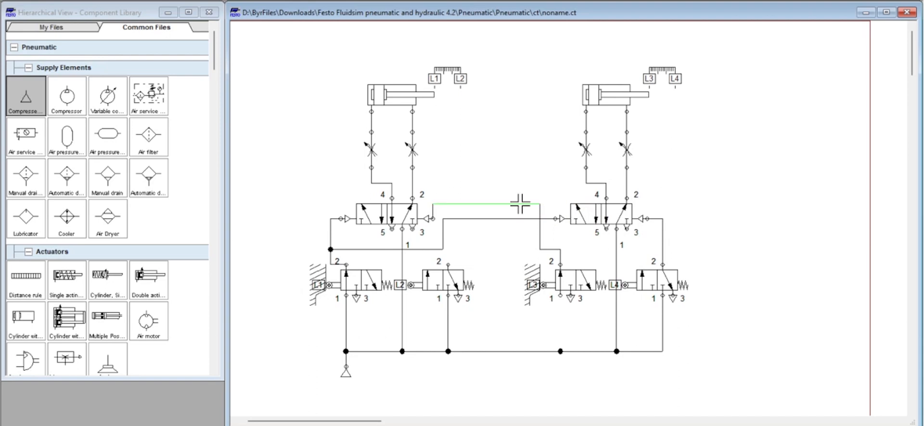
right_click(527, 207)
click(564, 252)
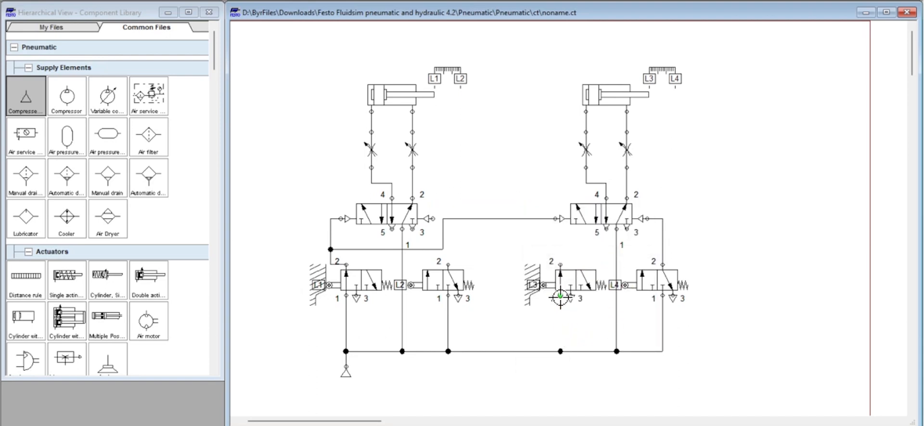
drag(560, 297, 560, 351)
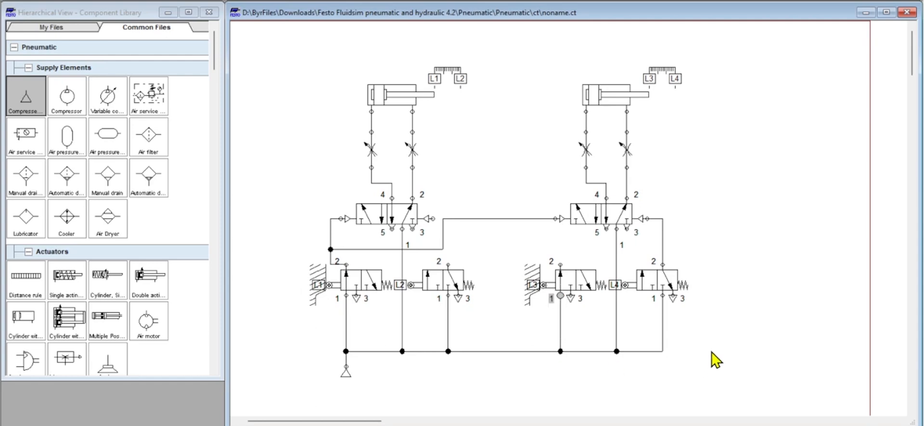
- Place a two pressure valve from the shutoff and flow control valves above and between the two 5/2-way valves
scroll(116, 269, down, 8)
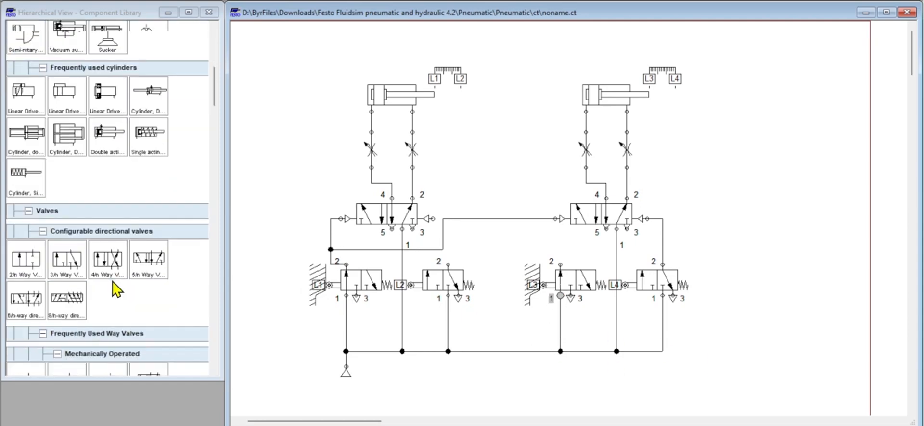
scroll(117, 289, down, 6)
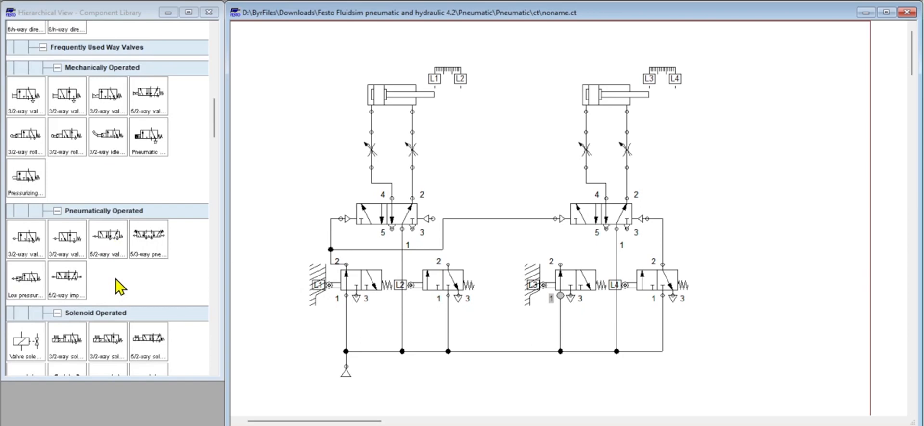
scroll(119, 287, down, 6)
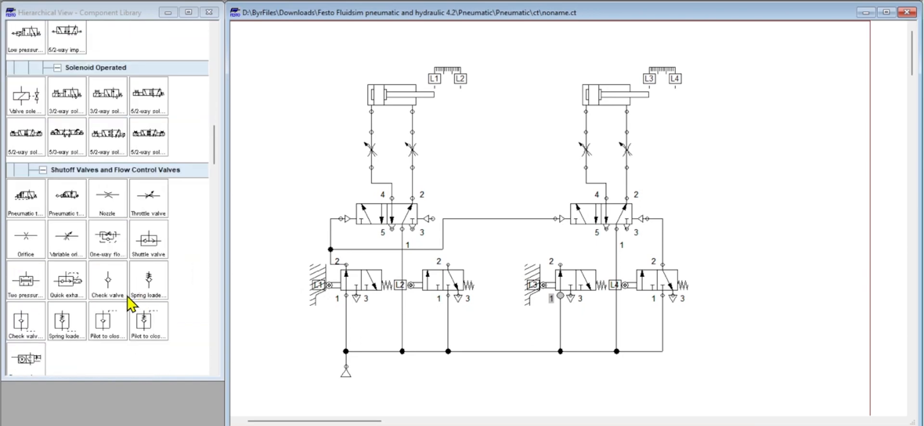
drag(25, 284, 504, 181)
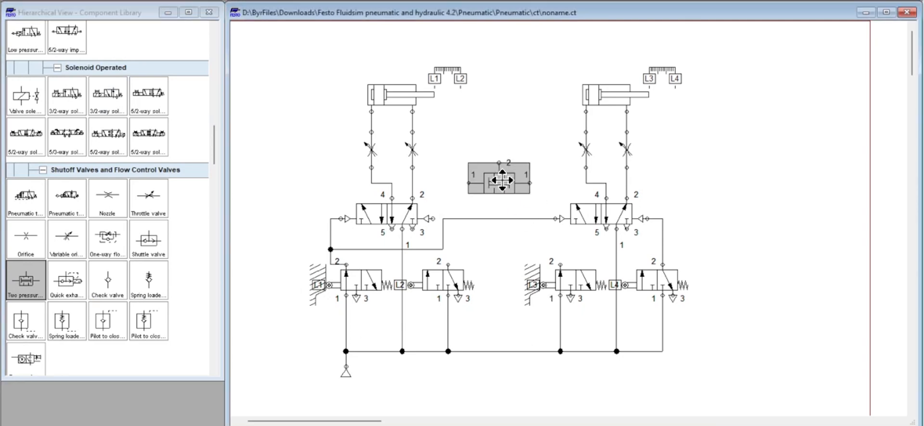
drag(502, 180, 504, 182)
click(769, 183)
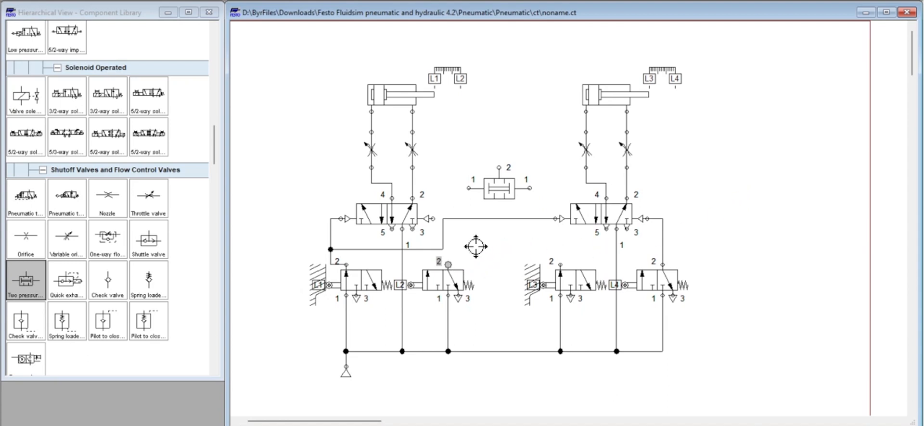
- Connect the two pressure valve's inputs to port 2 of L2 and L3, and its output to the first 5/2-way valve's right pilot
drag(466, 190, 448, 264)
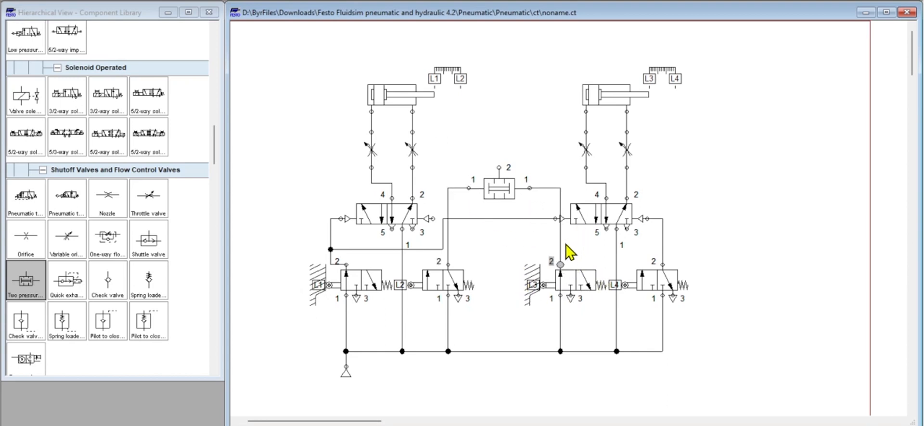
drag(560, 240, 560, 262)
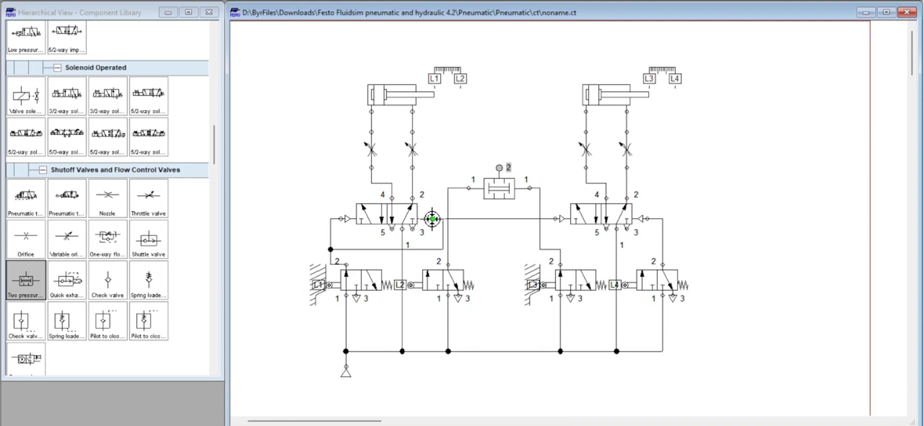
drag(432, 219, 499, 168)
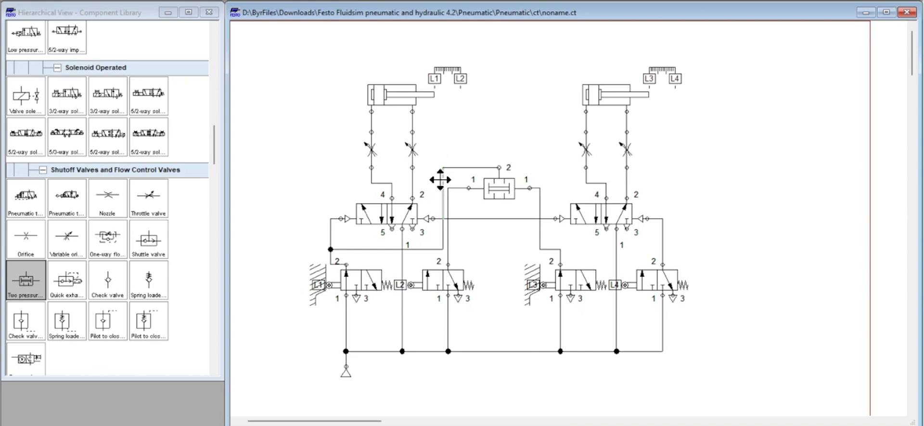
drag(440, 180, 432, 176)
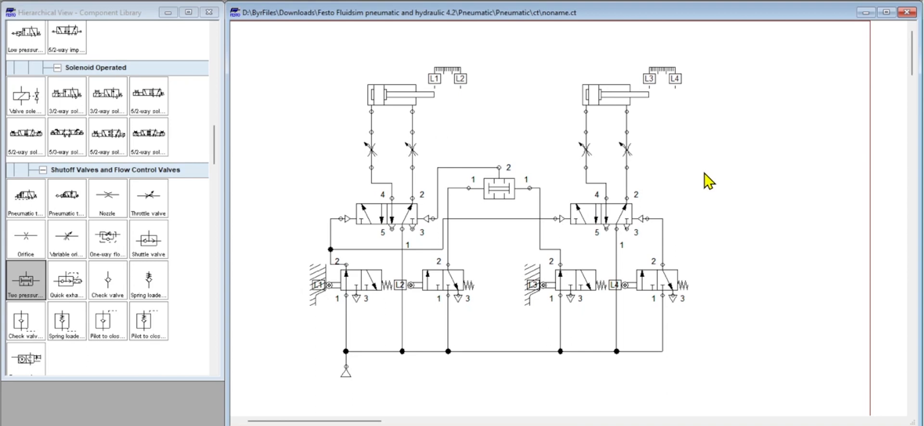
- Simulate the circuit with the two pressure valve to observe both cylinders' movement sequence
key(F9)
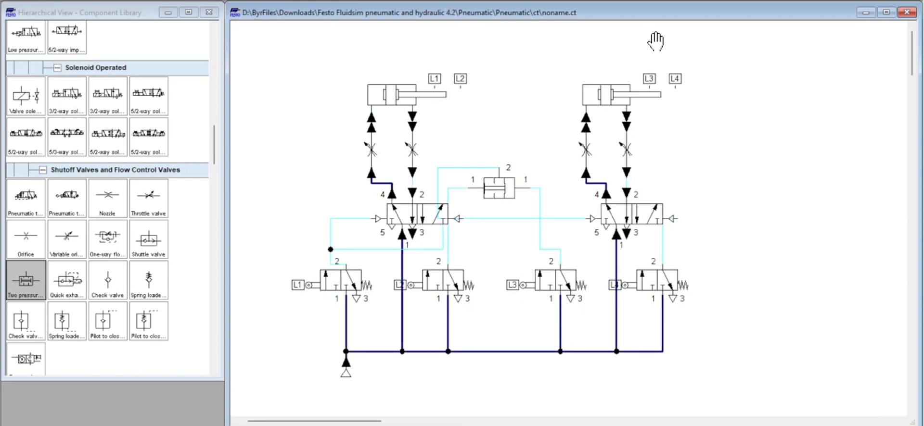